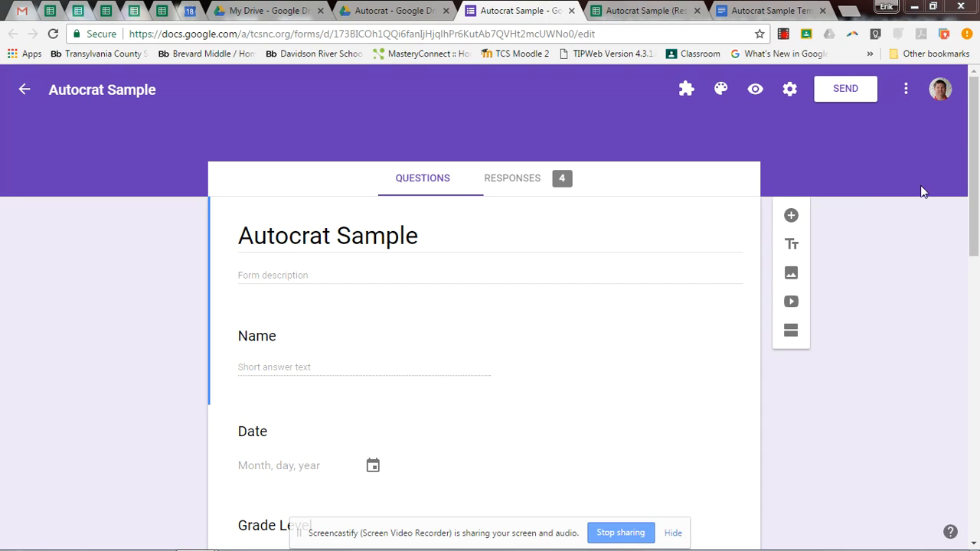
# Step: Review the Autocrat Sample form's questions and collected responses, and look at its linked response spreadsheet
pyautogui.moveTo(975, 185)
pyautogui.mouseDown()
pyautogui.moveTo(976, 346)
pyautogui.moveTo(975, 181)
pyautogui.mouseUp()
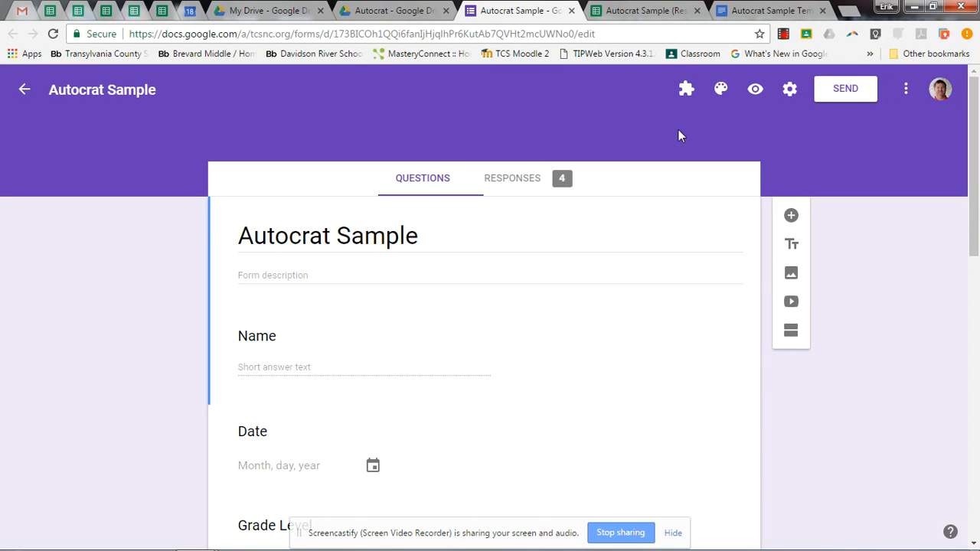
pyautogui.click(633, 15)
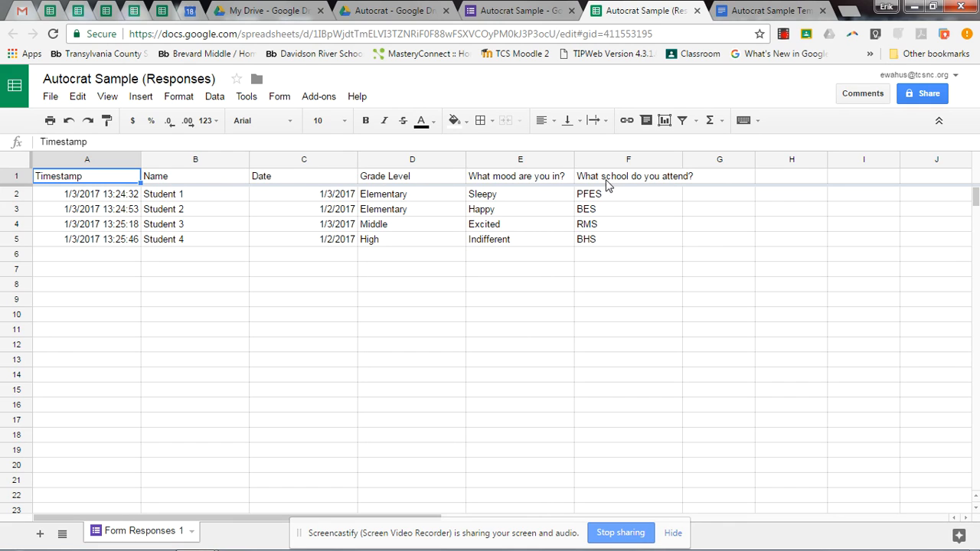
pyautogui.click(511, 13)
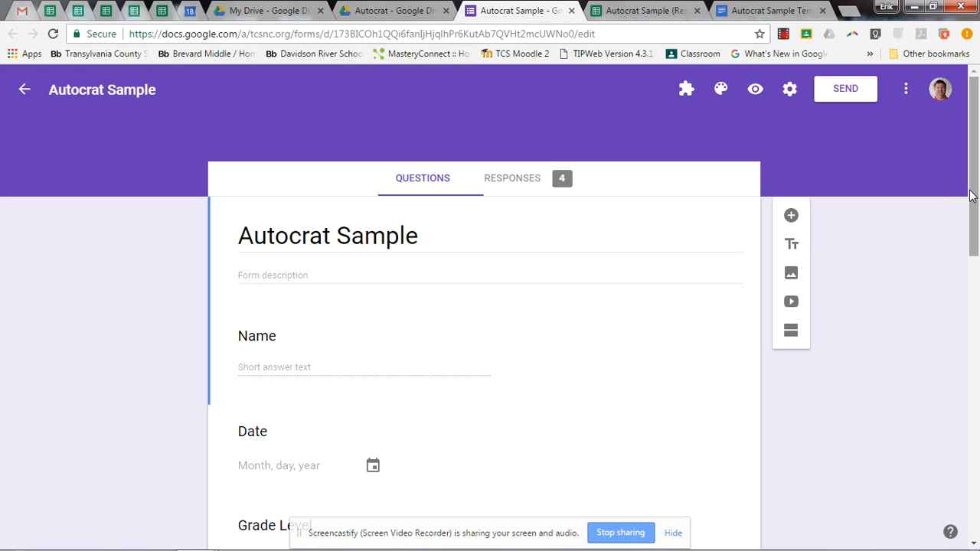
pyautogui.moveTo(973, 197)
pyautogui.mouseDown()
pyautogui.moveTo(977, 442)
pyautogui.moveTo(965, 212)
pyautogui.mouseUp()
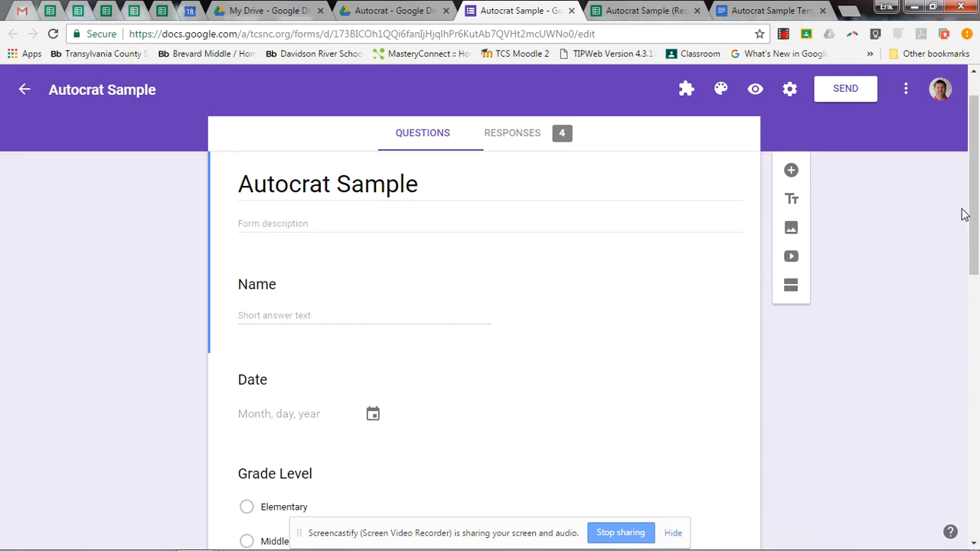
pyautogui.click(511, 140)
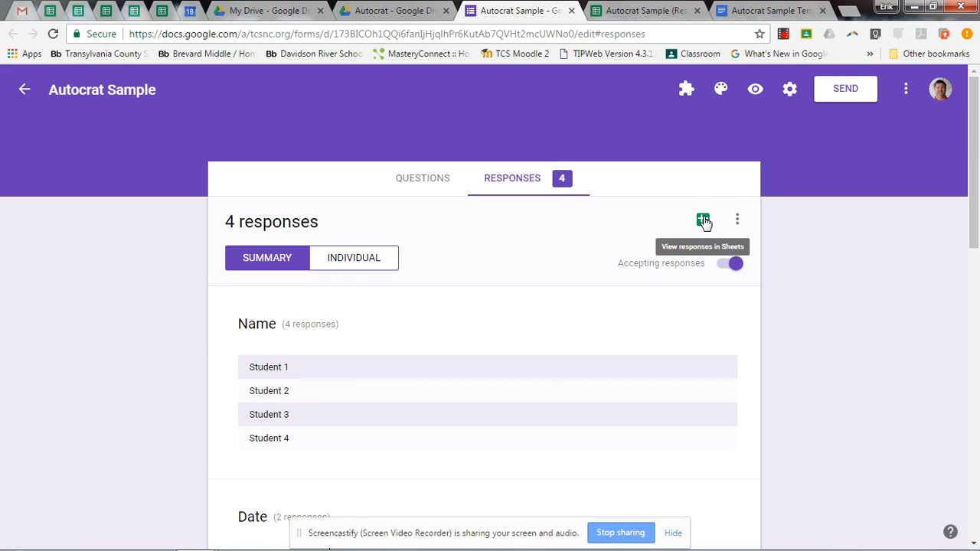
# Step: From the Autocrat Sample (Responses) spreadsheet, search the add-on store for "autocrat"
pyautogui.click(645, 12)
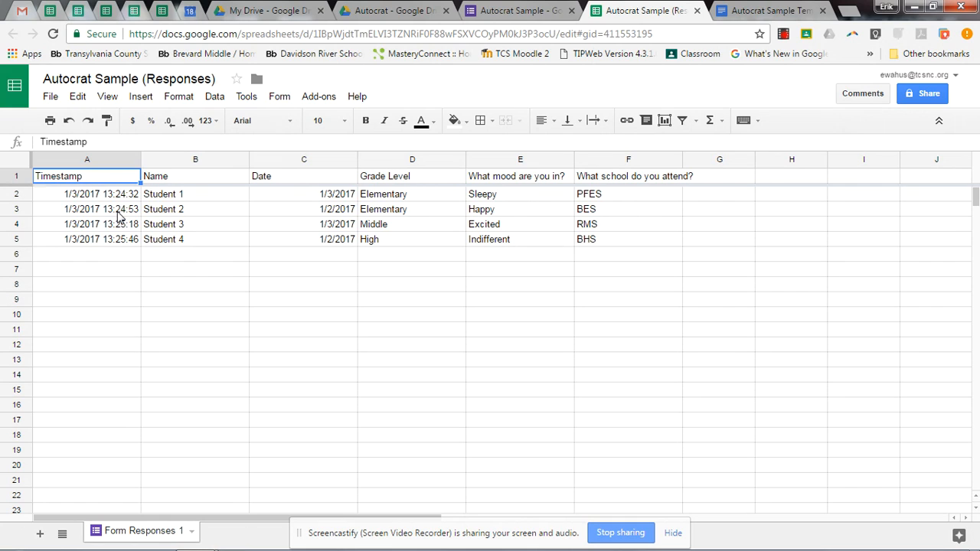
pyautogui.click(324, 102)
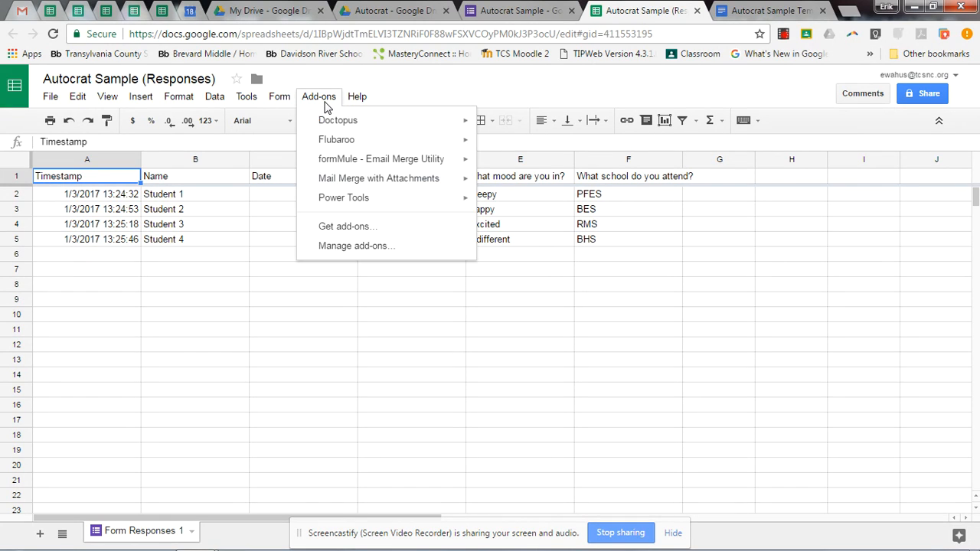
pyautogui.click(342, 228)
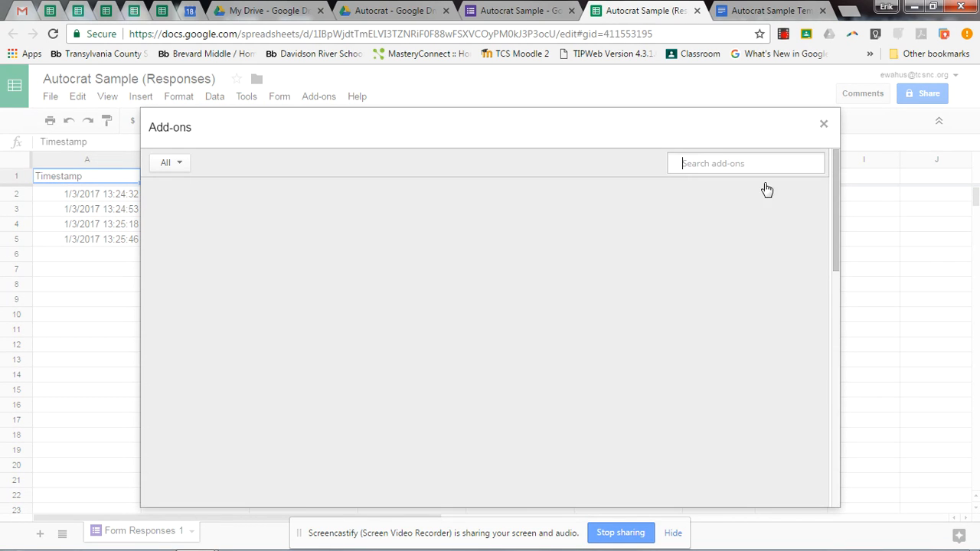
pyautogui.click(763, 167)
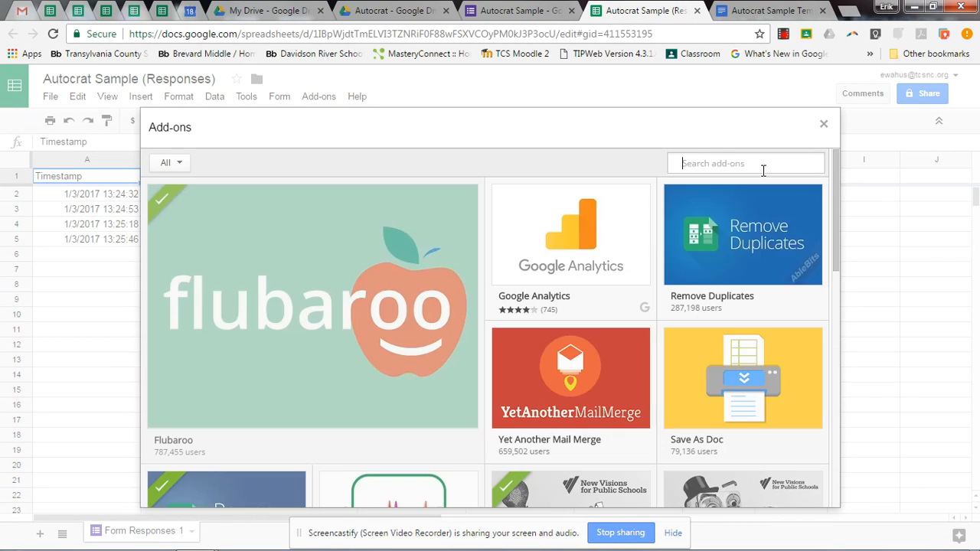
pyautogui.write('autocrat')
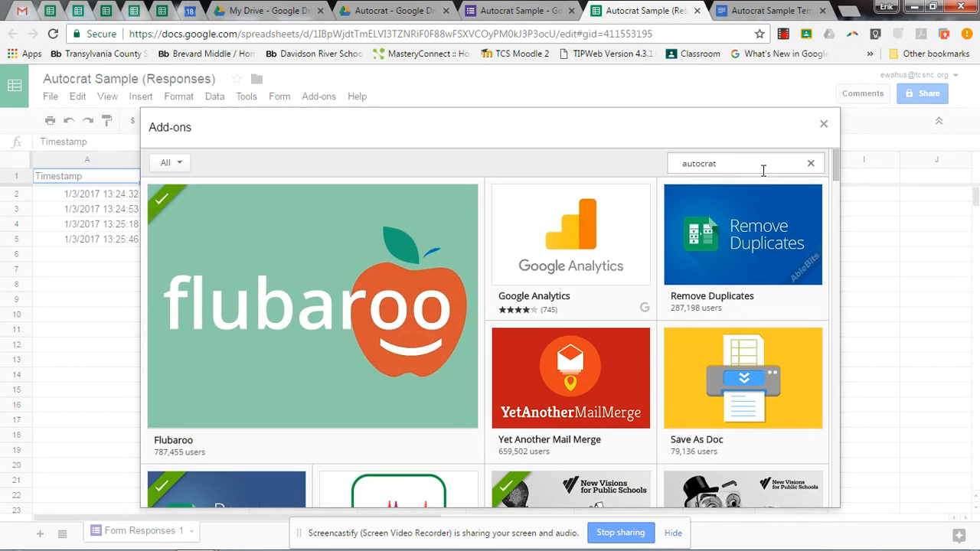
pyautogui.press('Return')
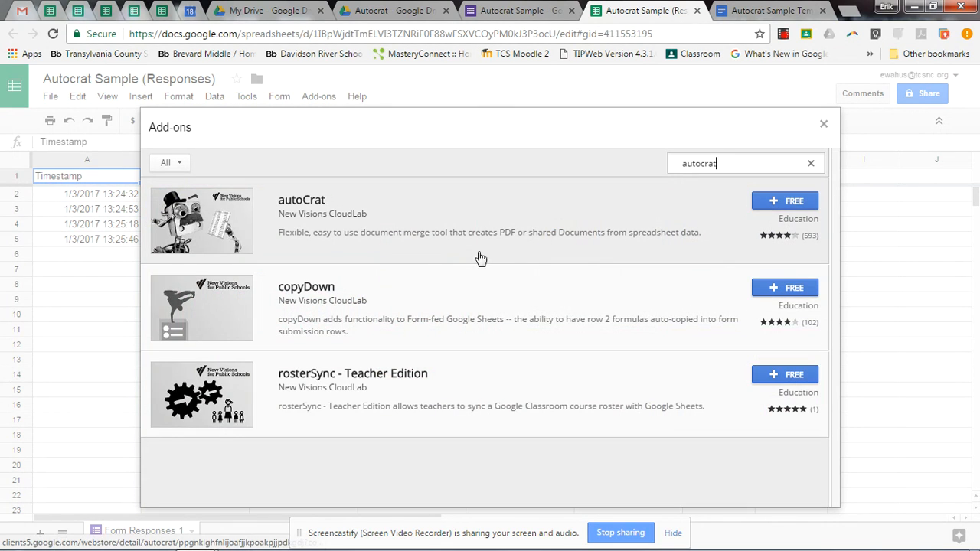
# Step: Install the free autoCrat add-on and allow all the permissions it requests
pyautogui.click(780, 207)
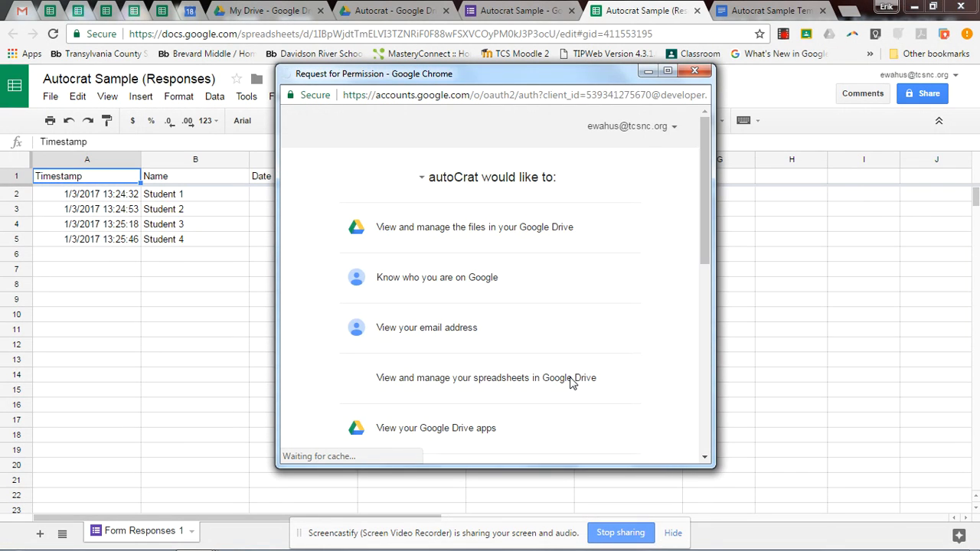
pyautogui.scroll(-5, 705, 413)
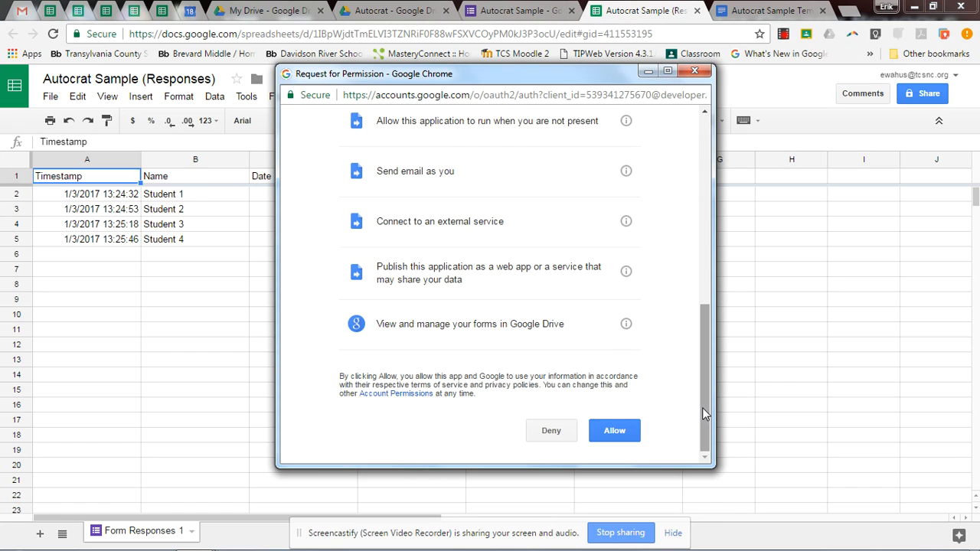
pyautogui.click(622, 434)
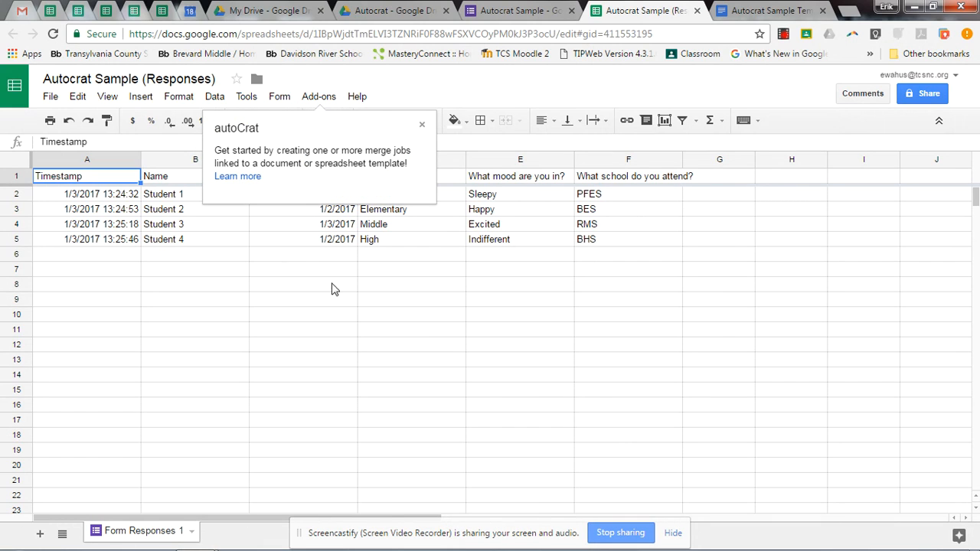
pyautogui.click(321, 98)
pyautogui.click(372, 120)
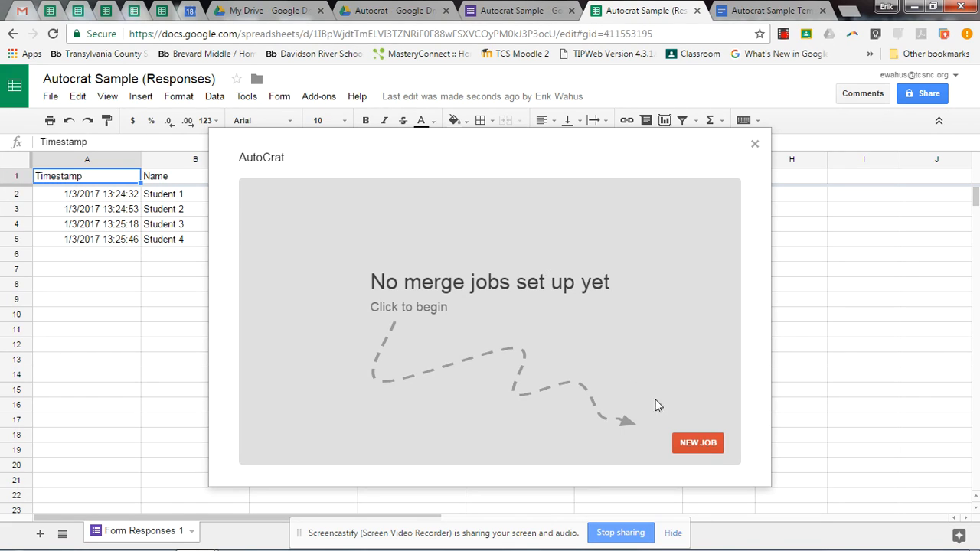
pyautogui.click(698, 444)
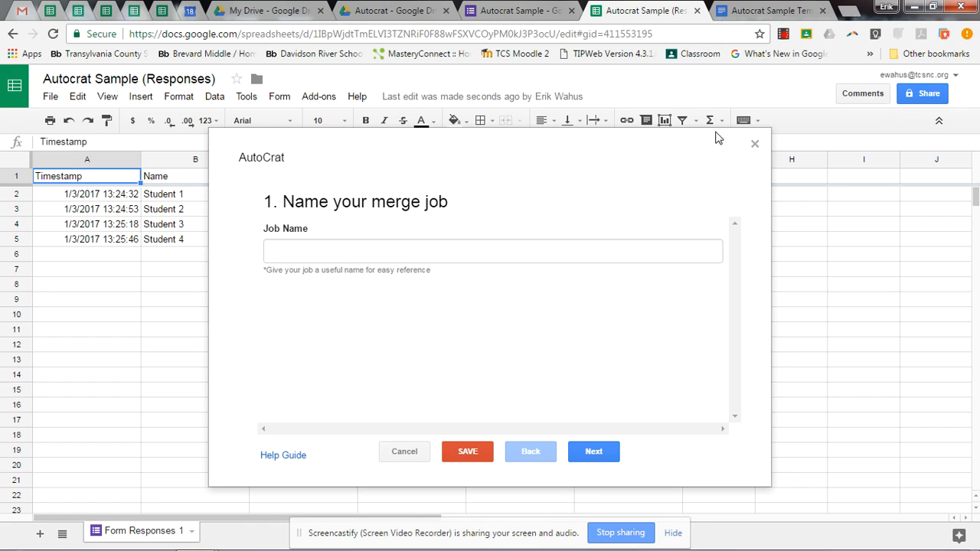
pyautogui.click(754, 145)
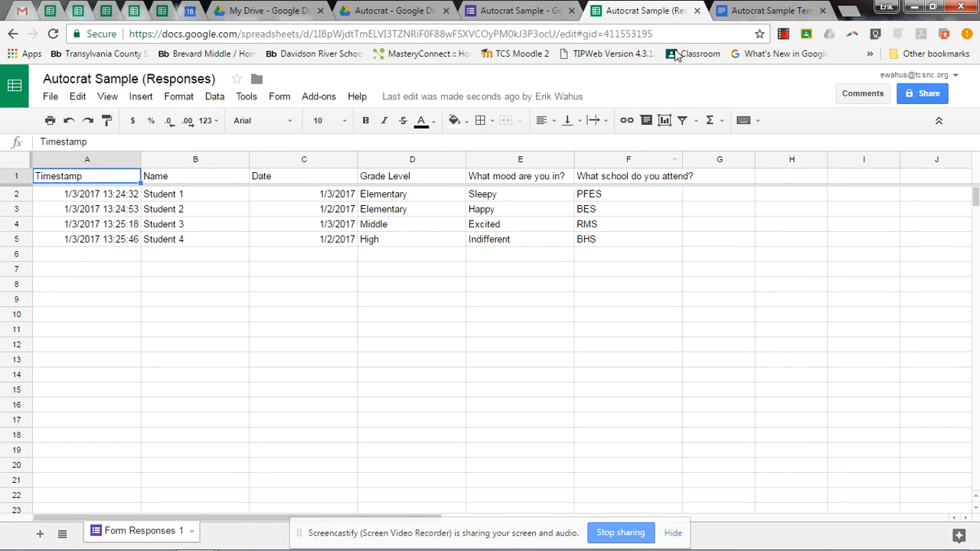
# Step: Compare the merge tags in the Autocrat Sample Template document with the column headers of the response spreadsheet
pyautogui.click(759, 11)
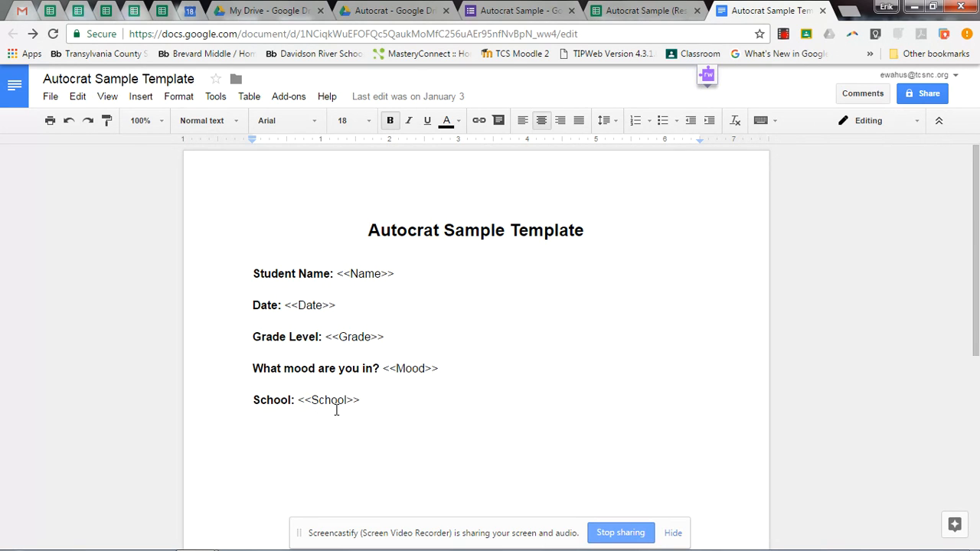
pyautogui.click(628, 16)
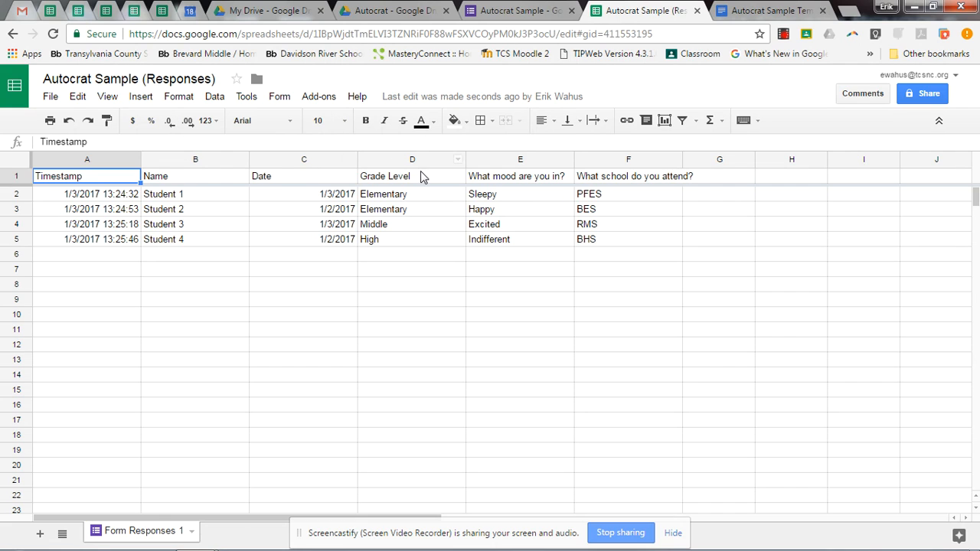
pyautogui.click(762, 14)
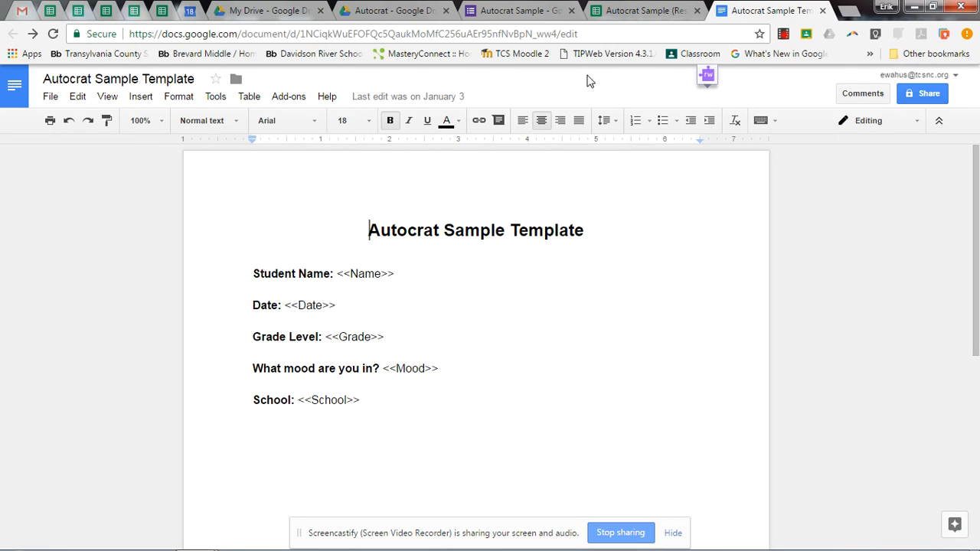
# Step: Create a new autoCrat merge job in the response spreadsheet, name it "Autocrat Sample" and continue to the template choice
pyautogui.click(647, 14)
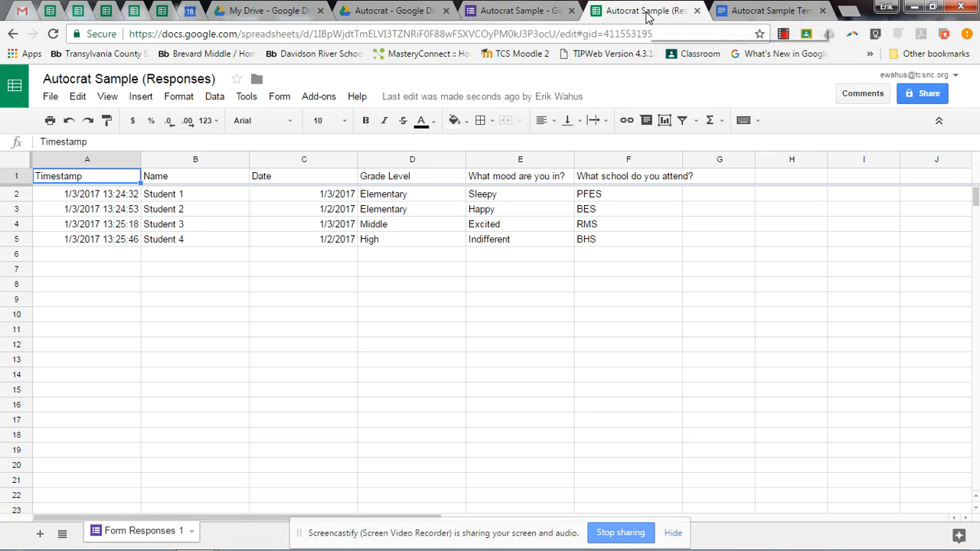
pyautogui.click(318, 97)
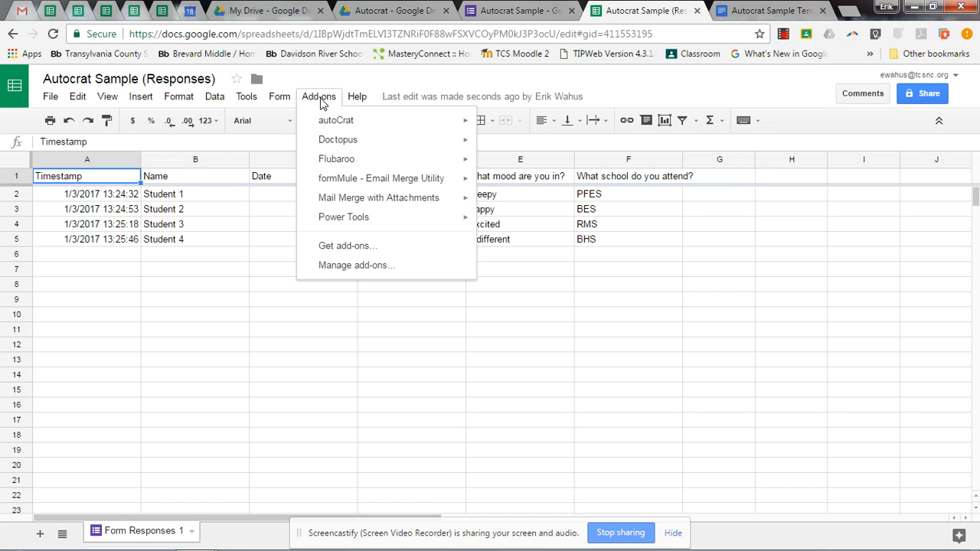
pyautogui.moveTo(399, 120)
pyautogui.click(509, 126)
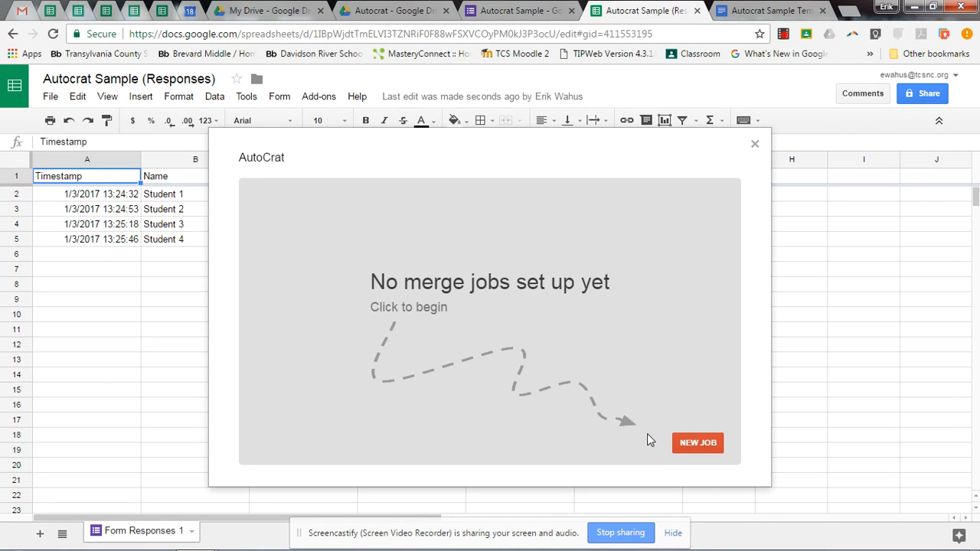
pyautogui.click(697, 442)
pyautogui.click(348, 246)
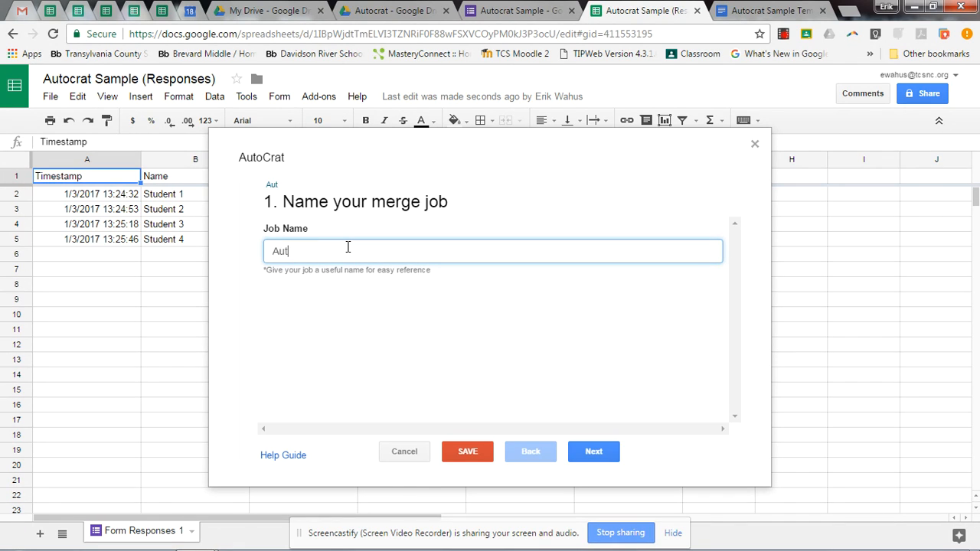
pyautogui.write('Autocrat Sample')
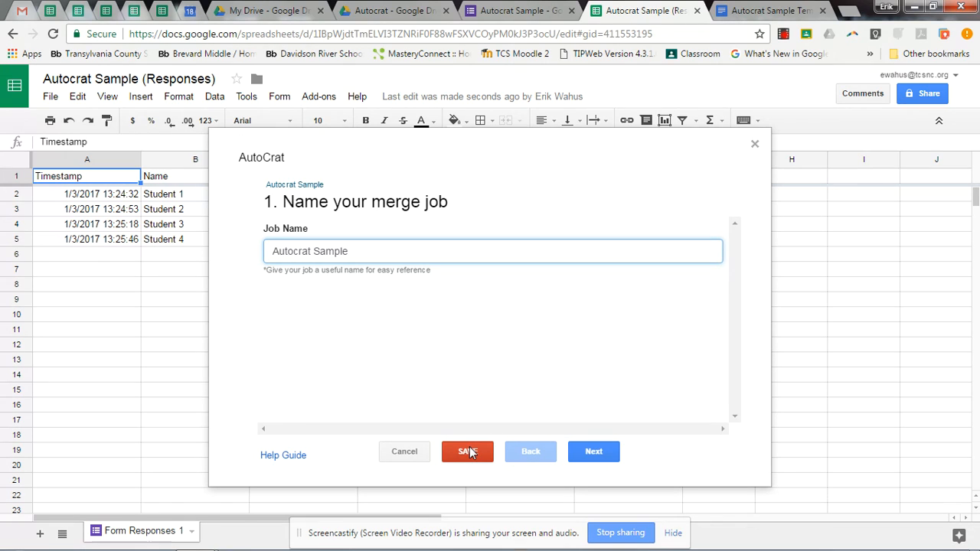
pyautogui.click(591, 454)
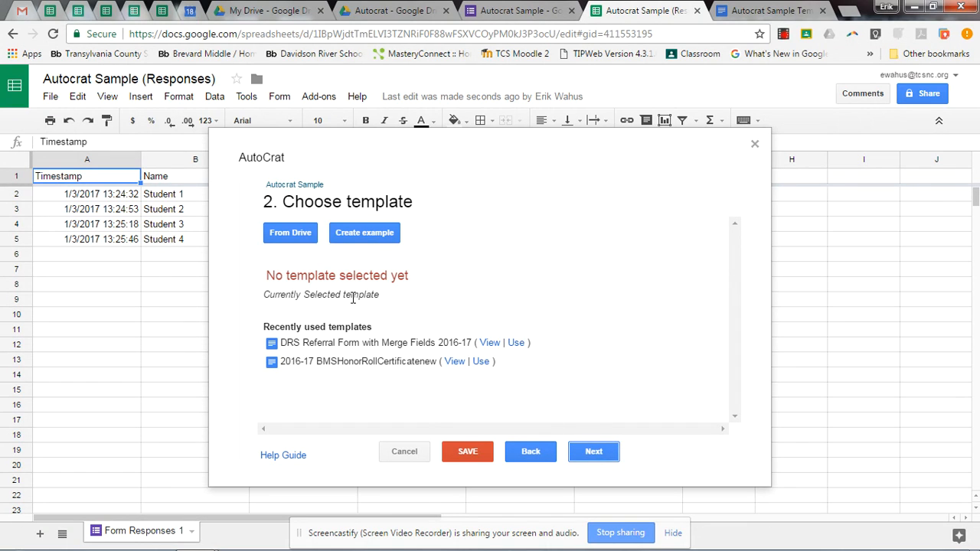
# Step: Find the Autocrat Sample Template document in Drive, set it as the merge template and continue to the data mapping
pyautogui.click(298, 234)
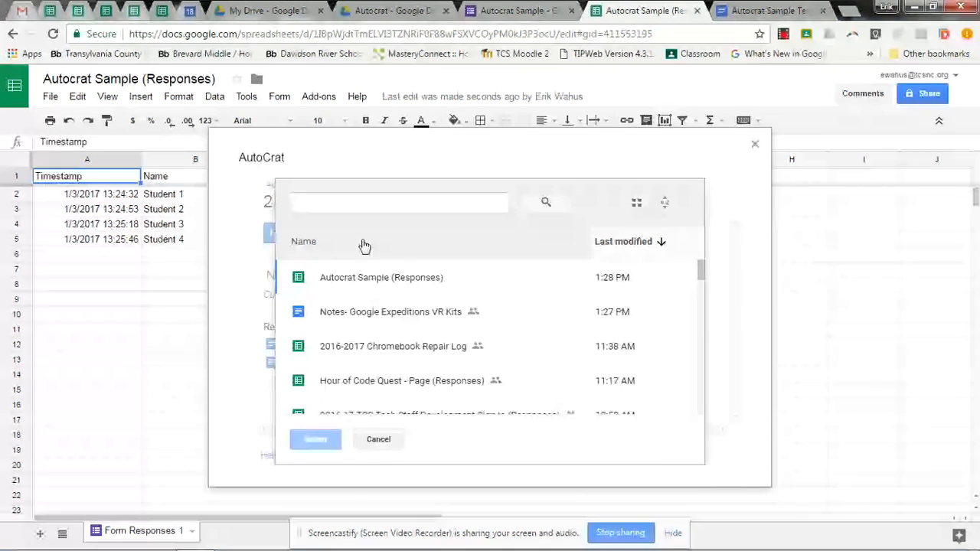
pyautogui.click(359, 206)
pyautogui.write('au')
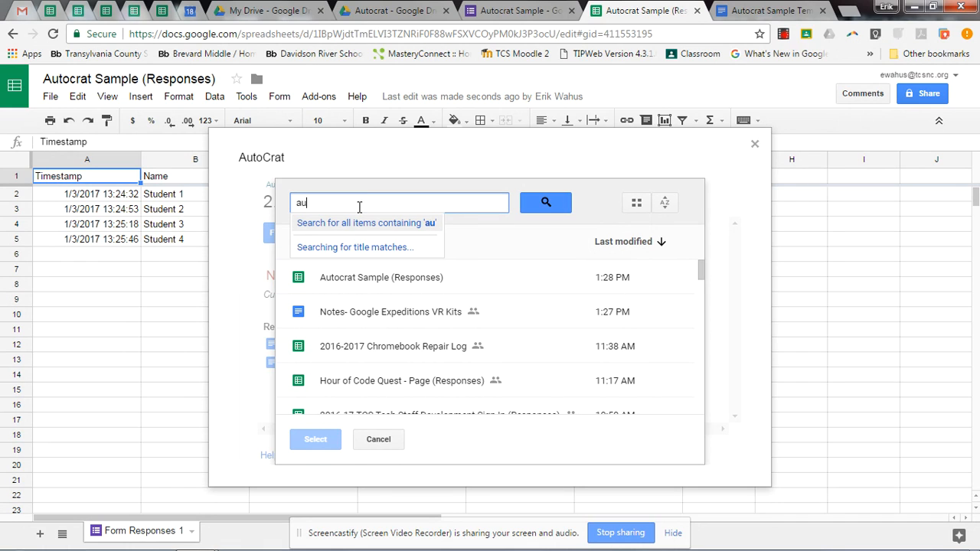
pyautogui.write('tocrat sam')
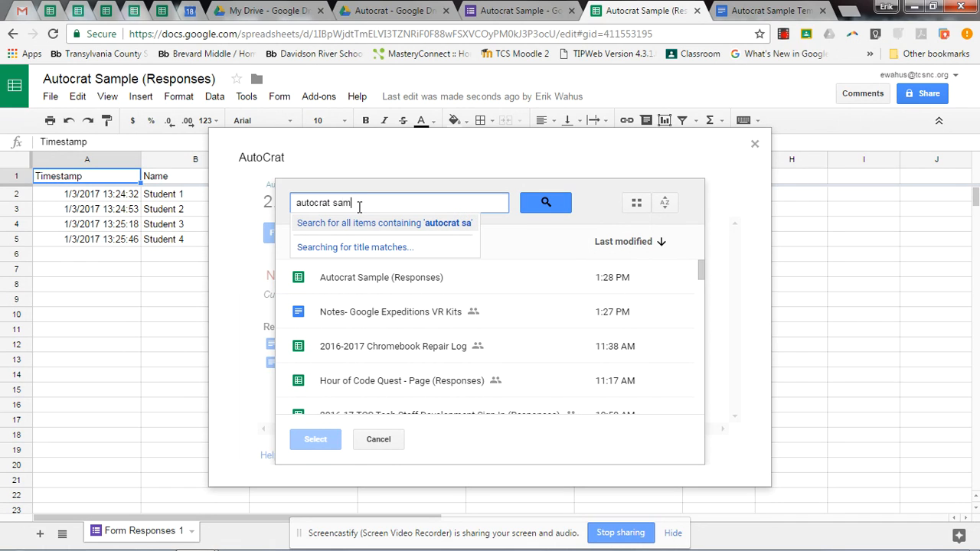
pyautogui.write('ple template')
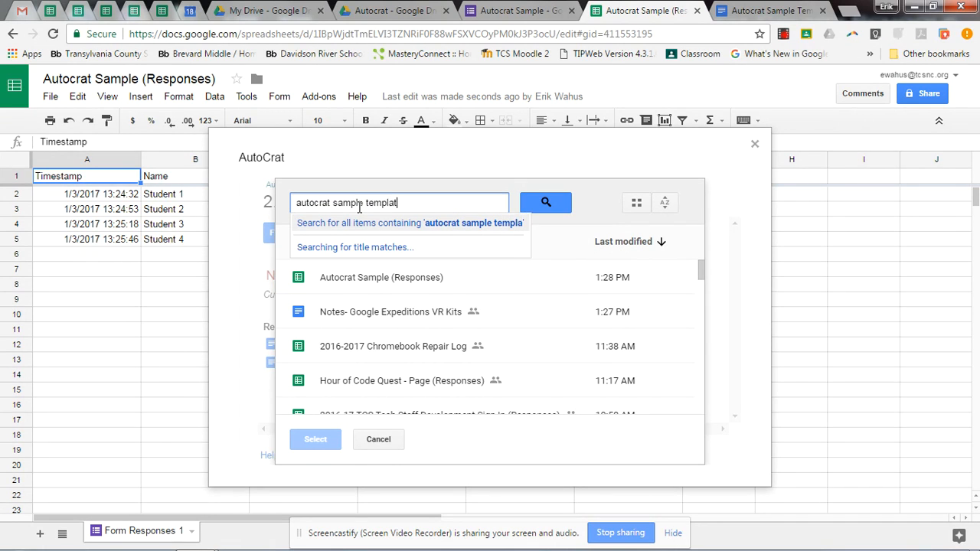
pyautogui.click(547, 204)
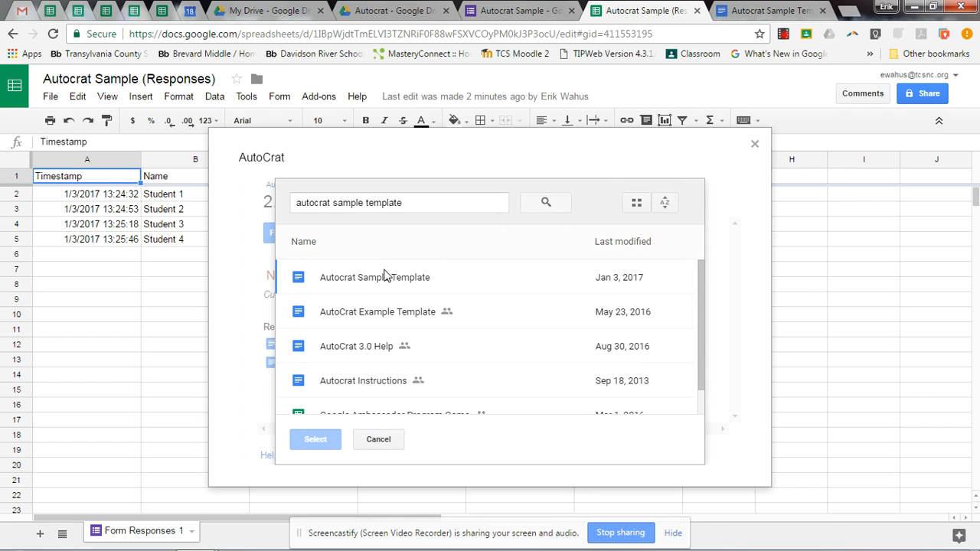
pyautogui.click(383, 280)
pyautogui.click(328, 441)
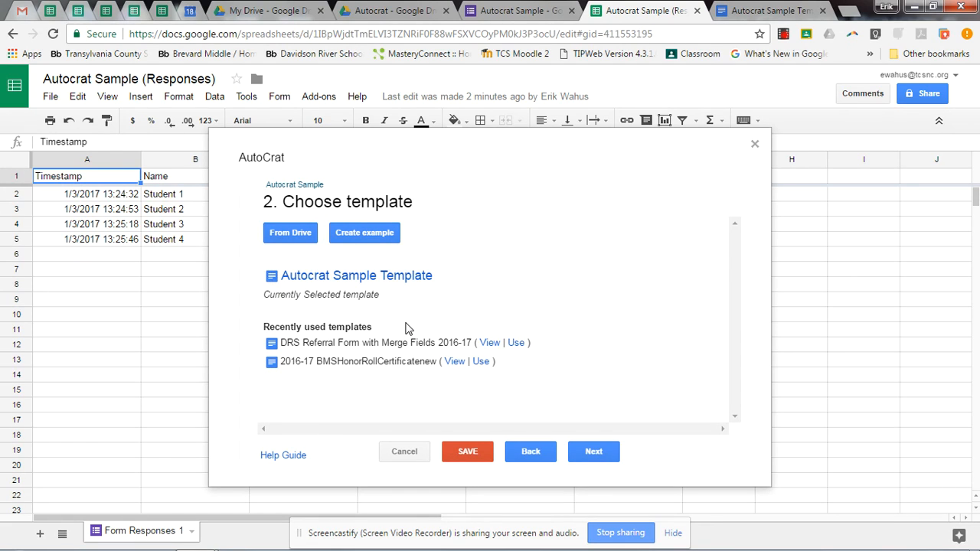
pyautogui.click(601, 460)
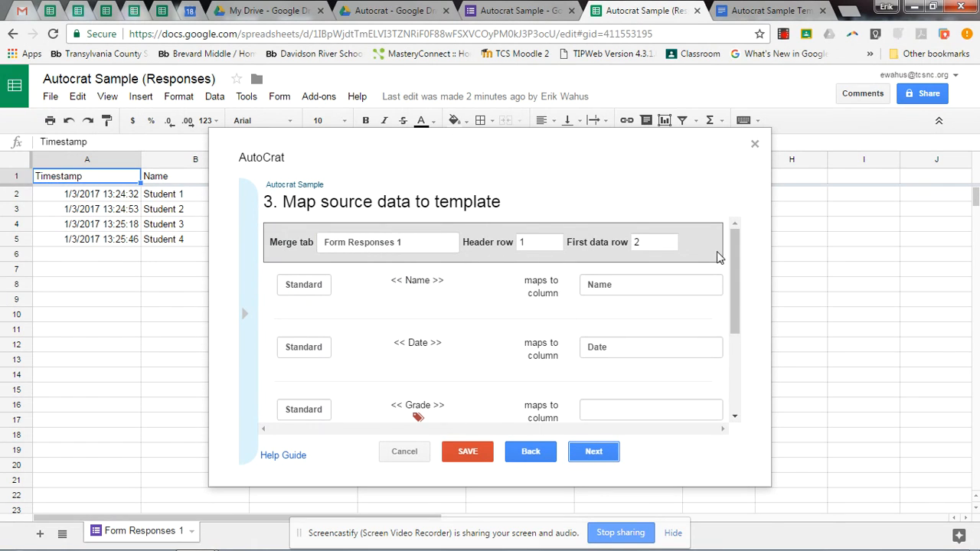
# Step: Map the Grade, Mood and School tags to "Grade Level", "What mood are you in?" and "What school do you attend?", and continue to the file settings
pyautogui.moveTo(732, 263)
pyautogui.mouseDown()
pyautogui.moveTo(732, 300)
pyautogui.moveTo(732, 271)
pyautogui.mouseUp()
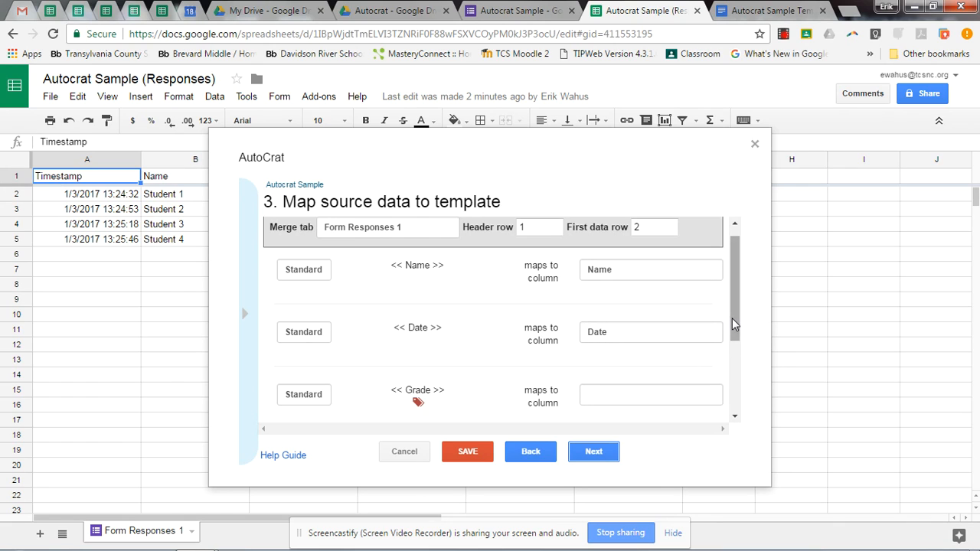
pyautogui.moveTo(732, 317); pyautogui.dragTo(733, 395)
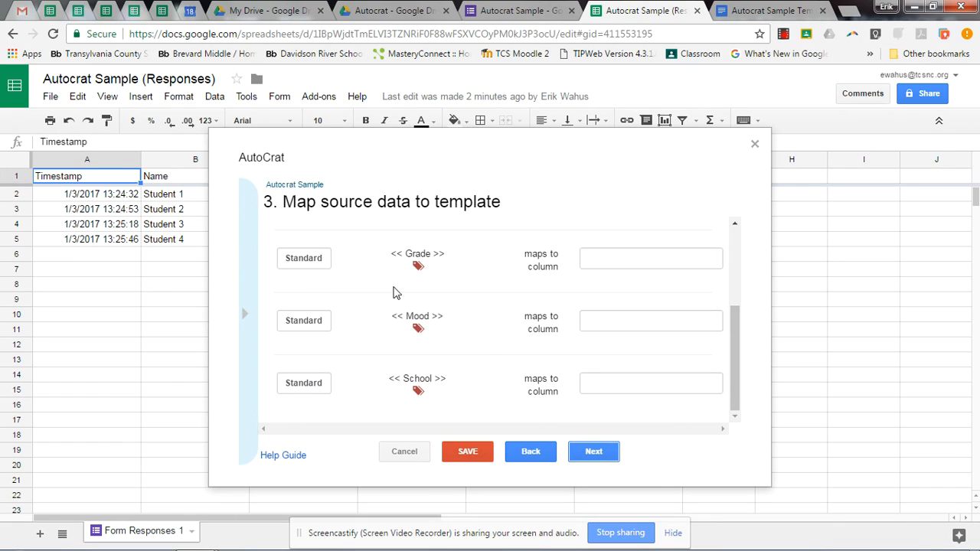
pyautogui.click(713, 263)
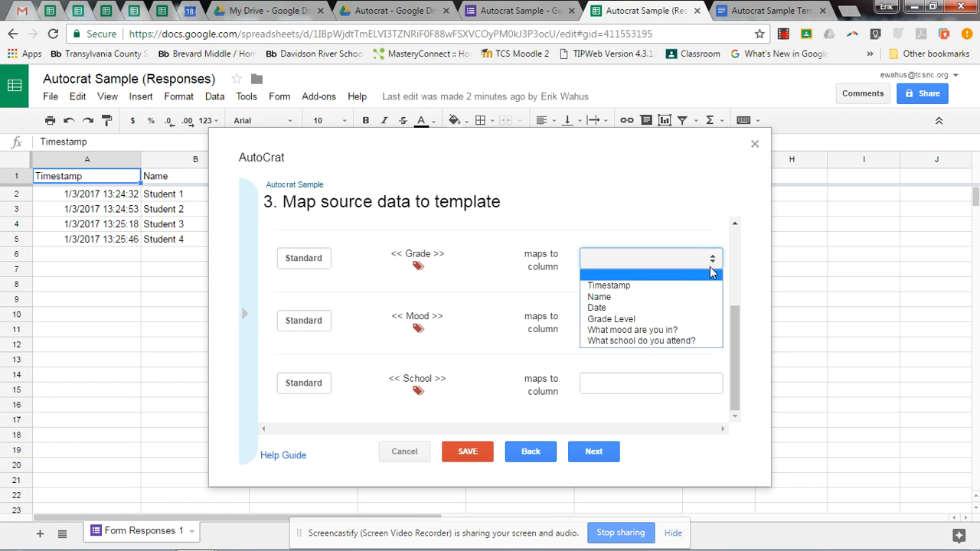
pyautogui.click(668, 320)
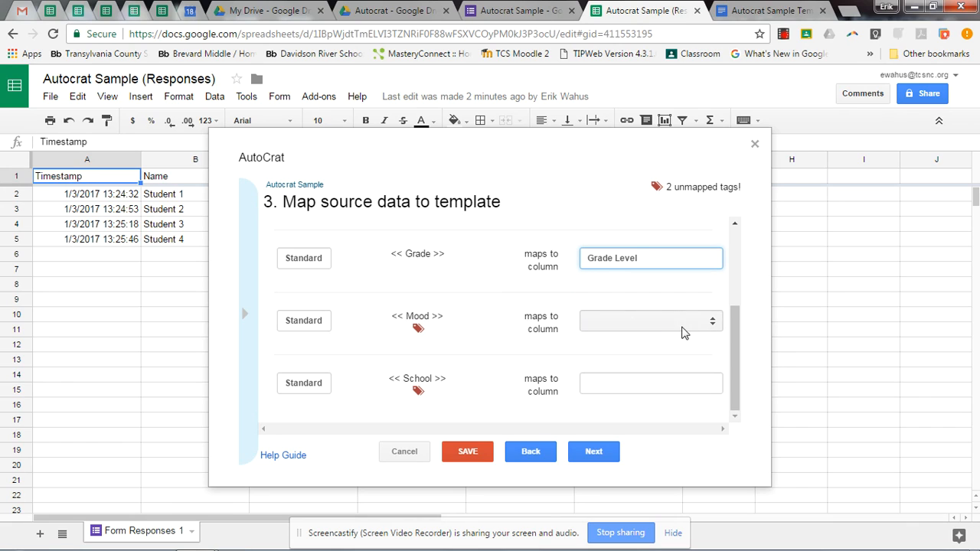
pyautogui.click(709, 328)
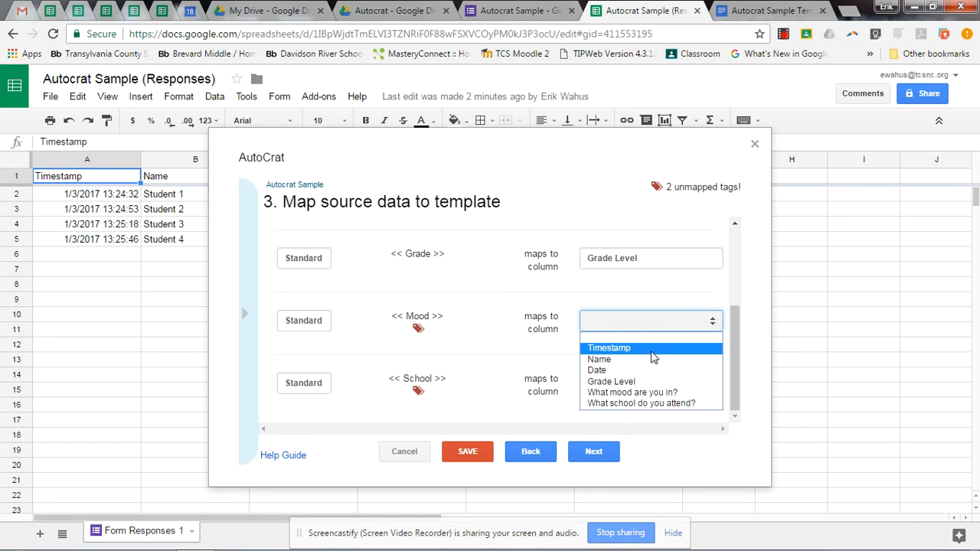
pyautogui.click(636, 392)
pyautogui.click(712, 383)
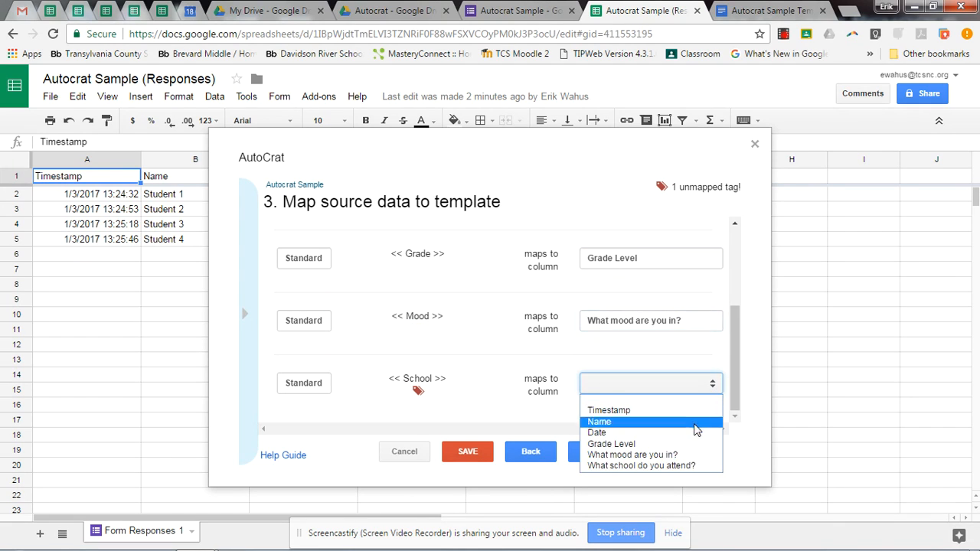
pyautogui.click(706, 467)
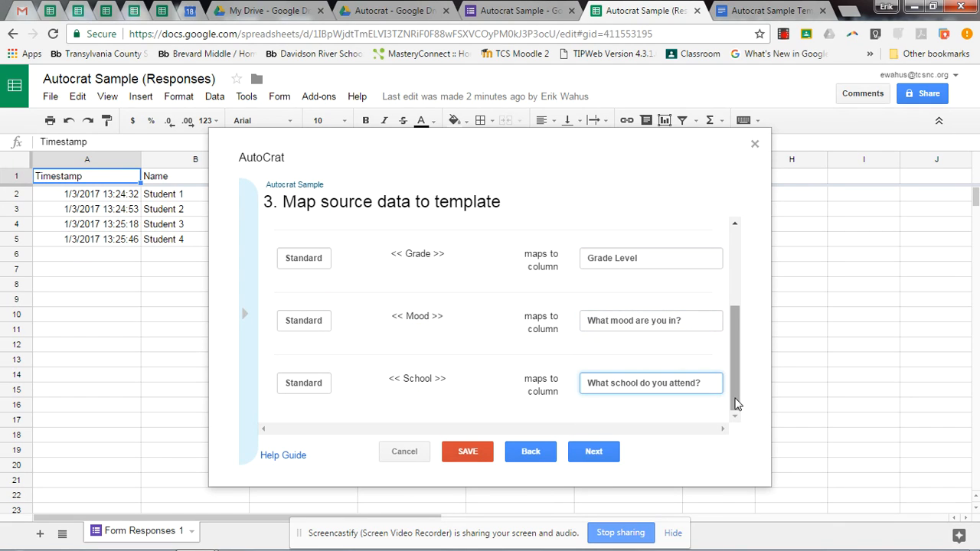
pyautogui.moveTo(735, 402); pyautogui.dragTo(652, 284)
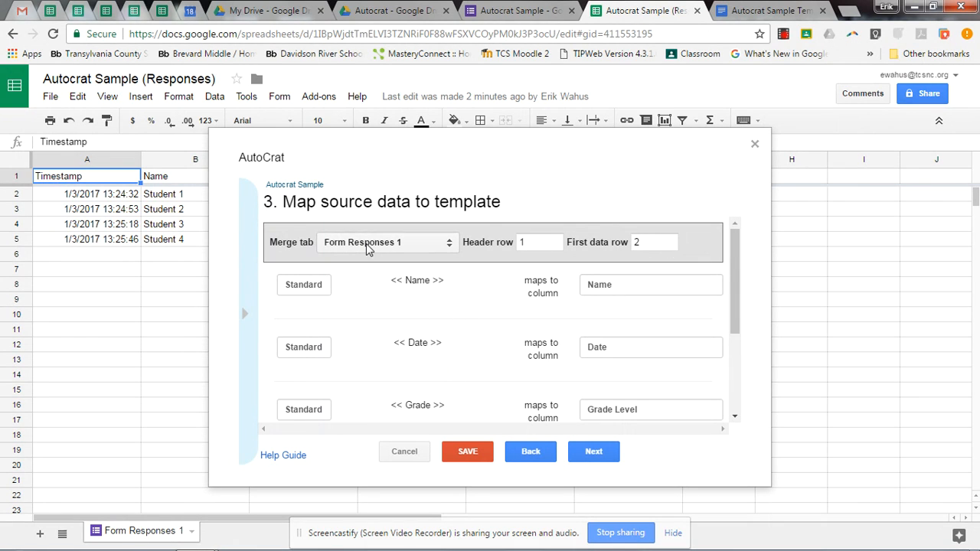
pyautogui.click(596, 453)
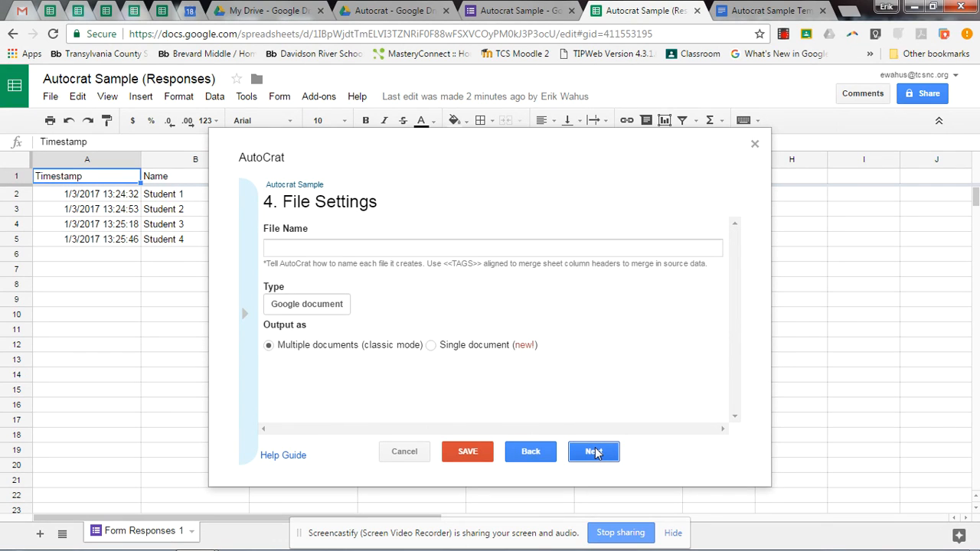
# Step: Set the merge output to a single PDF document named "Autocrat Sample PDF" and continue to the destination folder
pyautogui.click(320, 250)
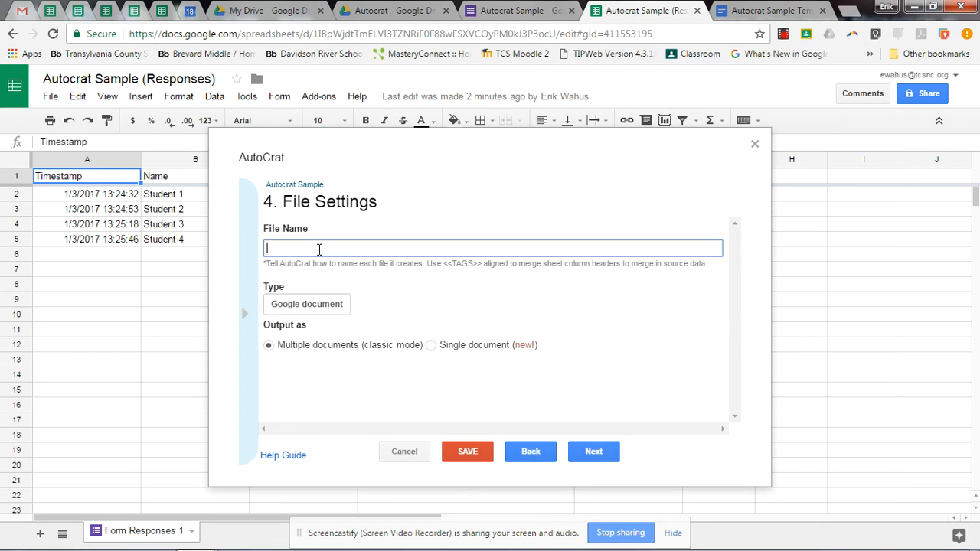
pyautogui.click(340, 305)
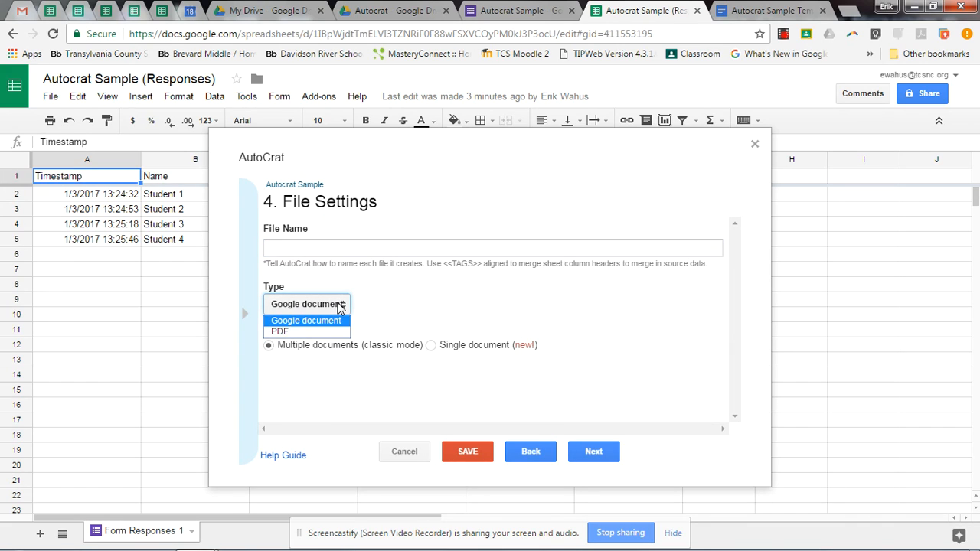
pyautogui.click(284, 332)
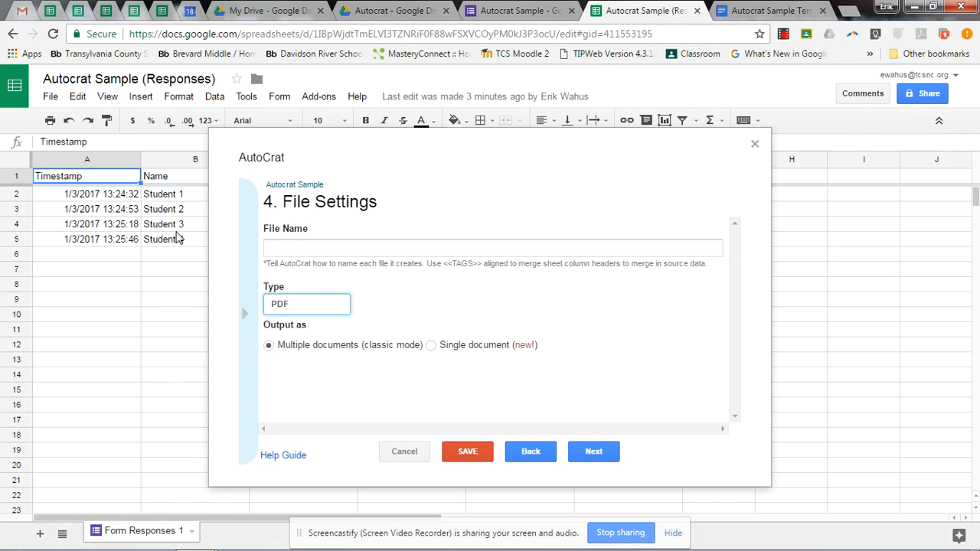
pyautogui.click(431, 345)
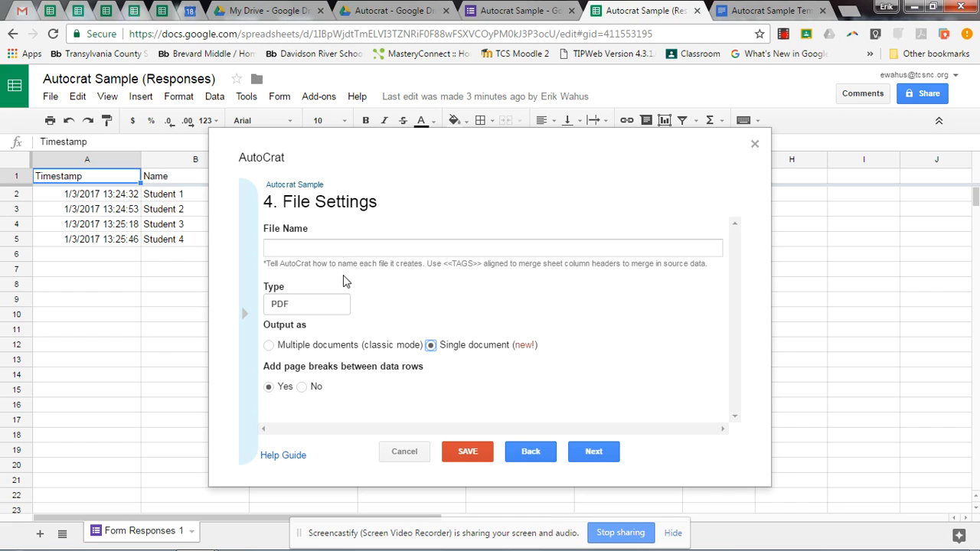
pyautogui.click(341, 248)
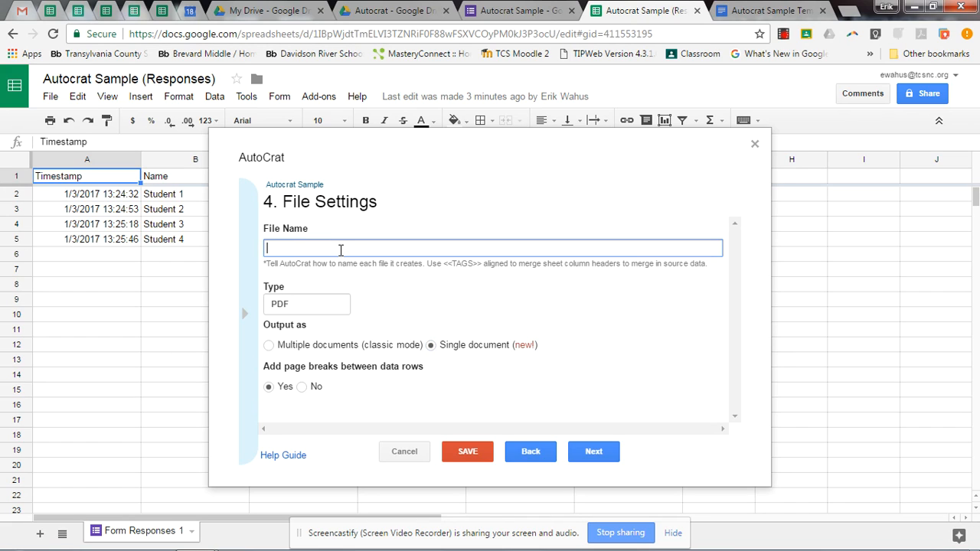
pyautogui.write('Autocrat Sample PDF')
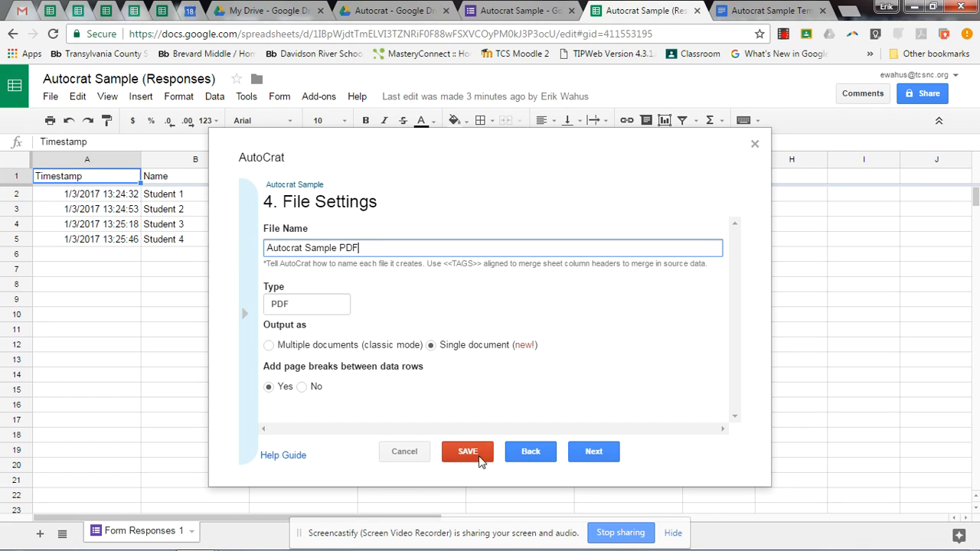
pyautogui.click(605, 456)
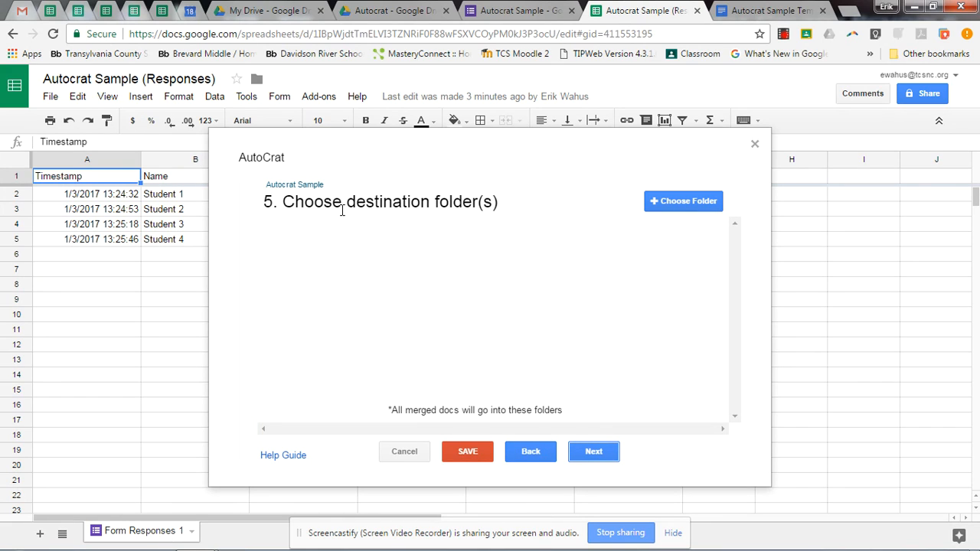
# Step: Choose the TCS Tech Quest folder as the destination and continue to the merge conditions without adding a dynamic folder reference
pyautogui.click(687, 205)
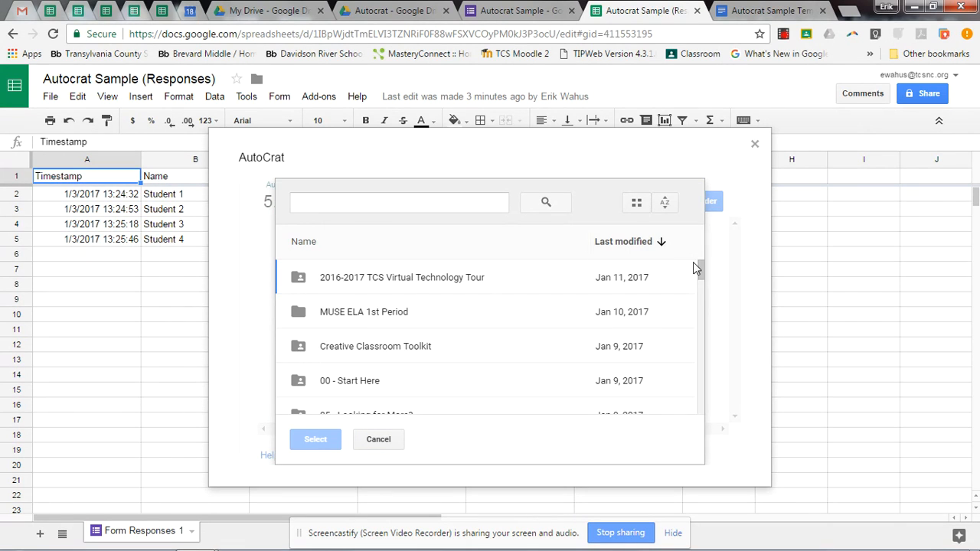
pyautogui.moveTo(698, 265); pyautogui.dragTo(699, 393)
pyautogui.scroll(-4, 699, 395)
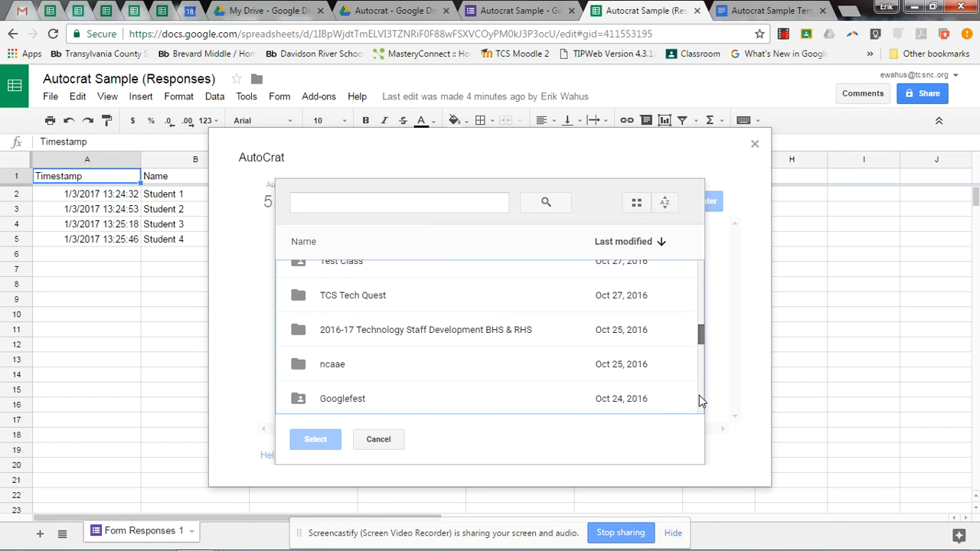
pyautogui.scroll(-2, 699, 395)
pyautogui.scroll(3, 699, 392)
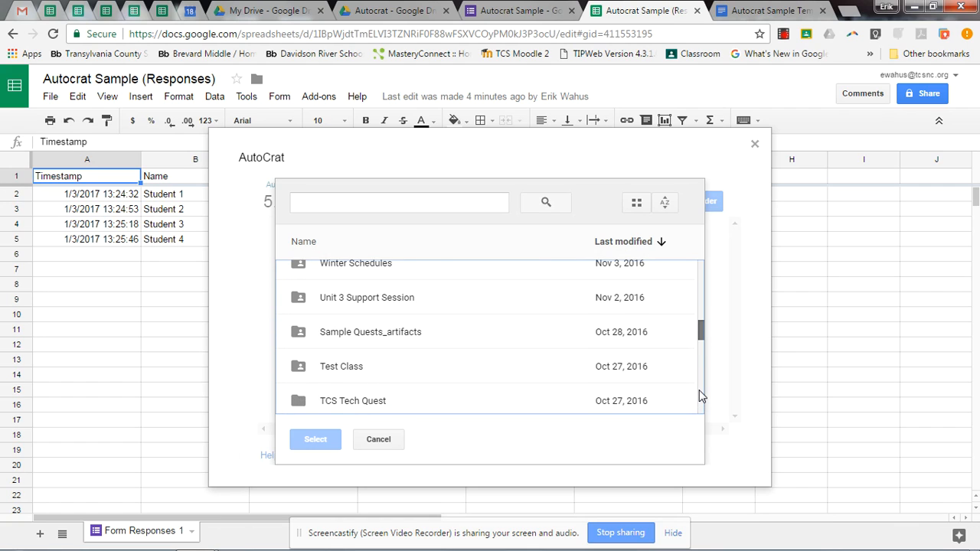
pyautogui.scroll(-1, 699, 394)
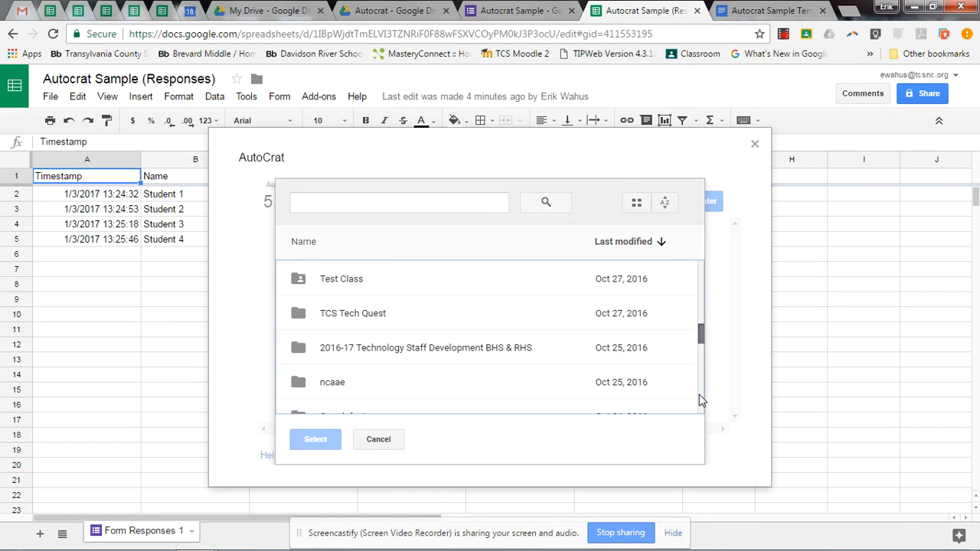
pyautogui.click(334, 313)
pyautogui.click(323, 440)
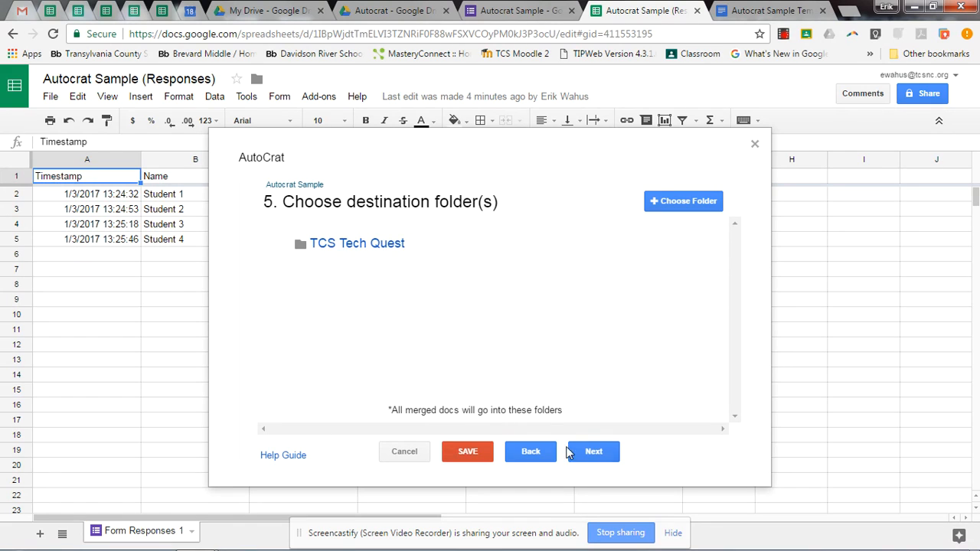
pyautogui.click(588, 454)
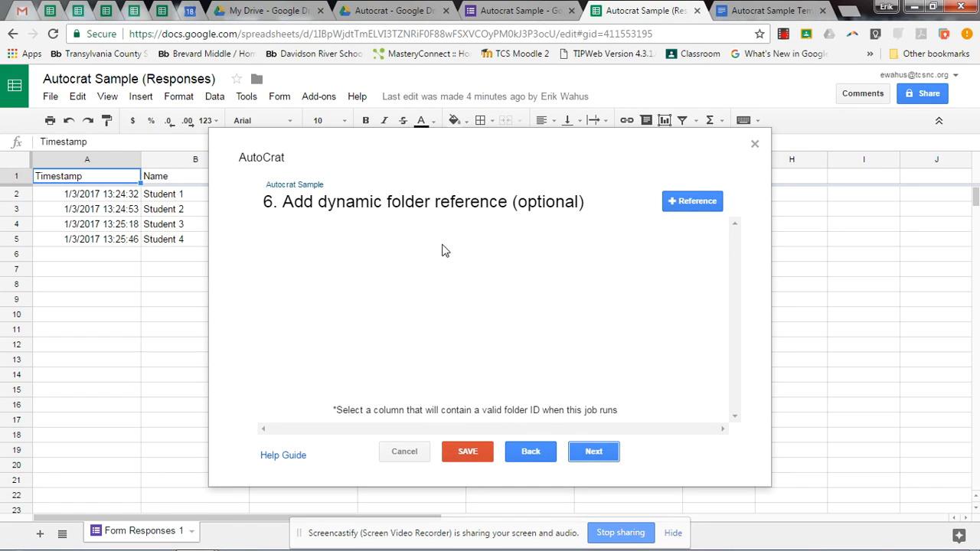
pyautogui.click(594, 452)
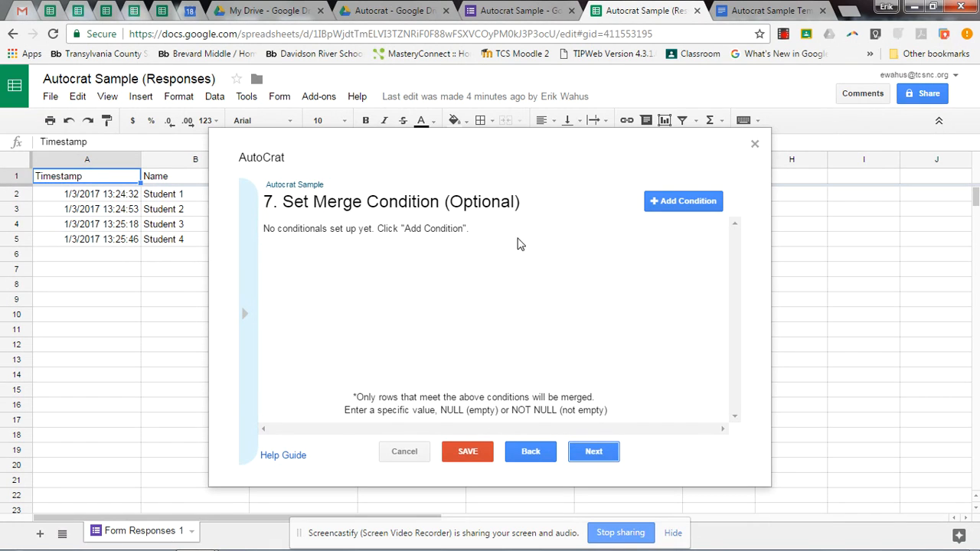
# Step: Try out a merge condition on the Timestamp column, look at its column choices and remove the condition
pyautogui.click(679, 203)
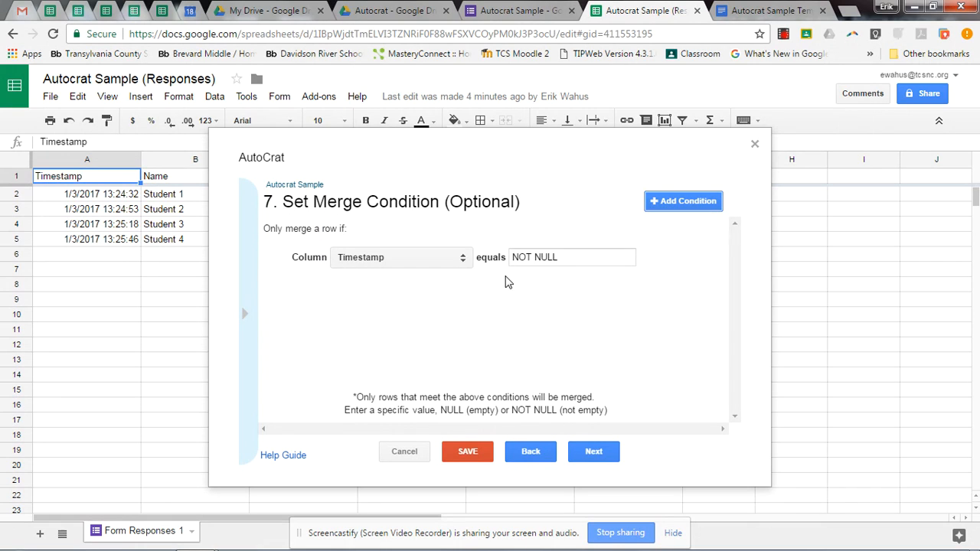
pyautogui.click(463, 262)
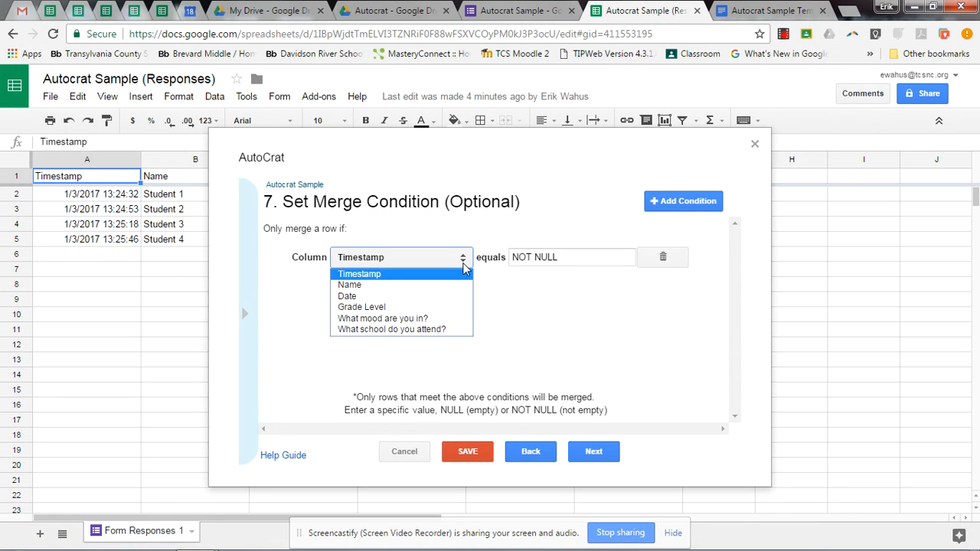
pyautogui.click(464, 265)
pyautogui.click(464, 264)
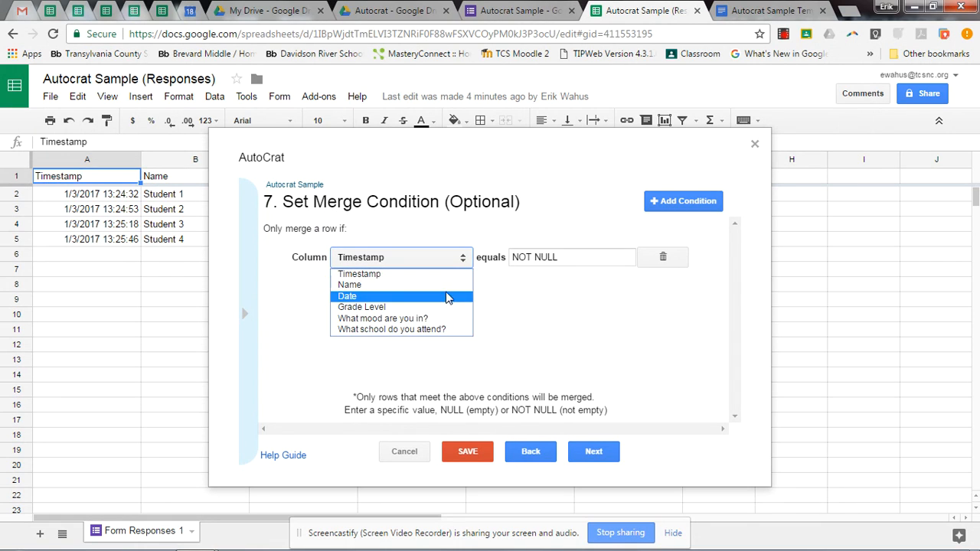
pyautogui.click(541, 307)
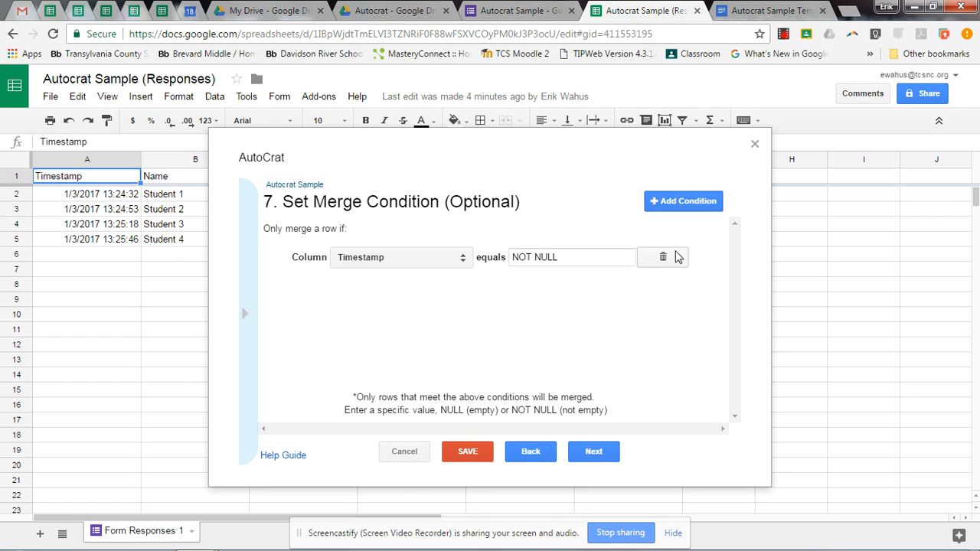
pyautogui.click(665, 258)
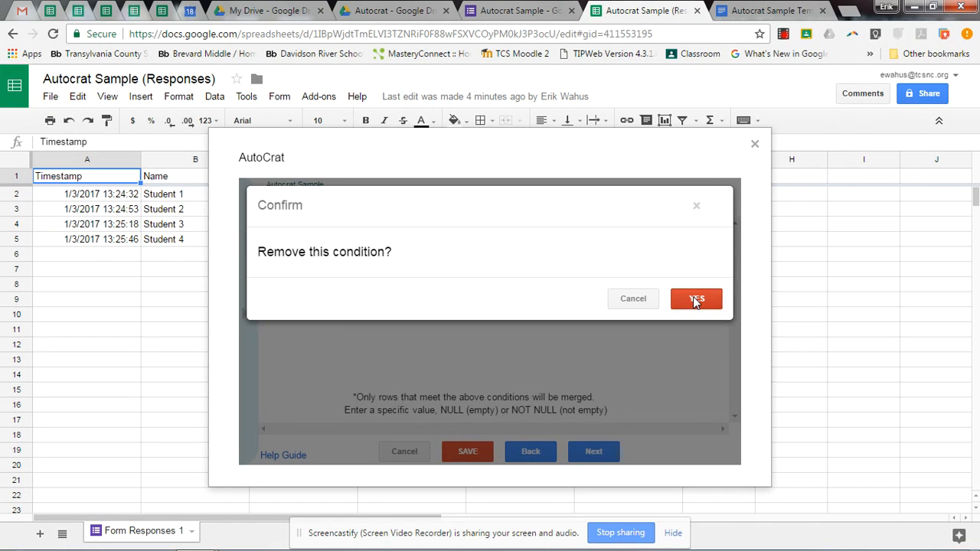
pyautogui.click(696, 299)
# Step: Review the document sharing and email options, set Share Doc to No and continue to the job triggers
pyautogui.click(593, 453)
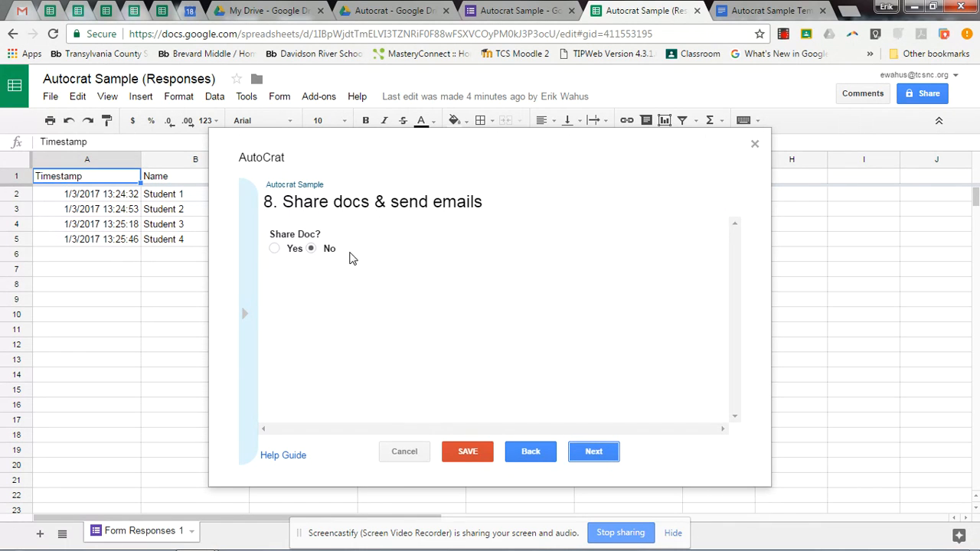
pyautogui.click(274, 249)
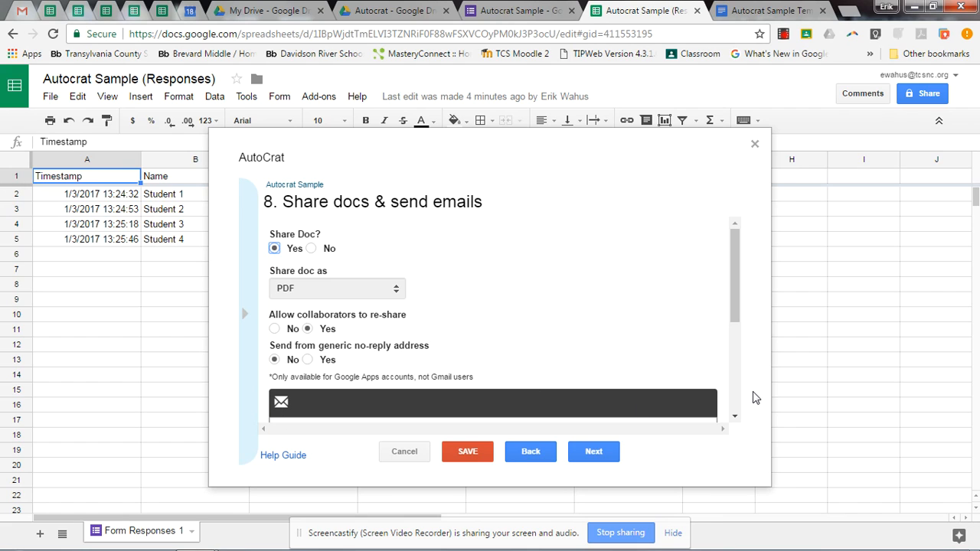
pyautogui.click(735, 417)
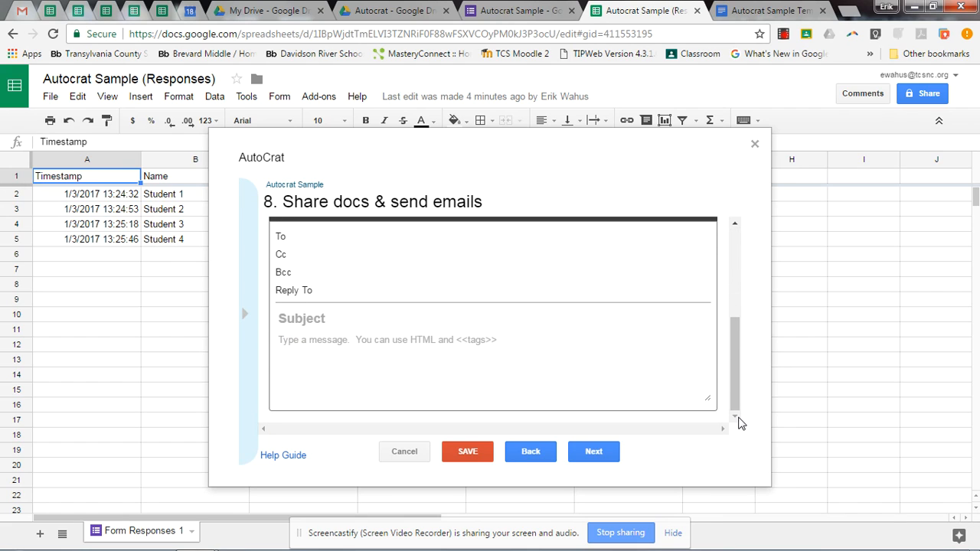
pyautogui.moveTo(733, 369); pyautogui.dragTo(728, 344)
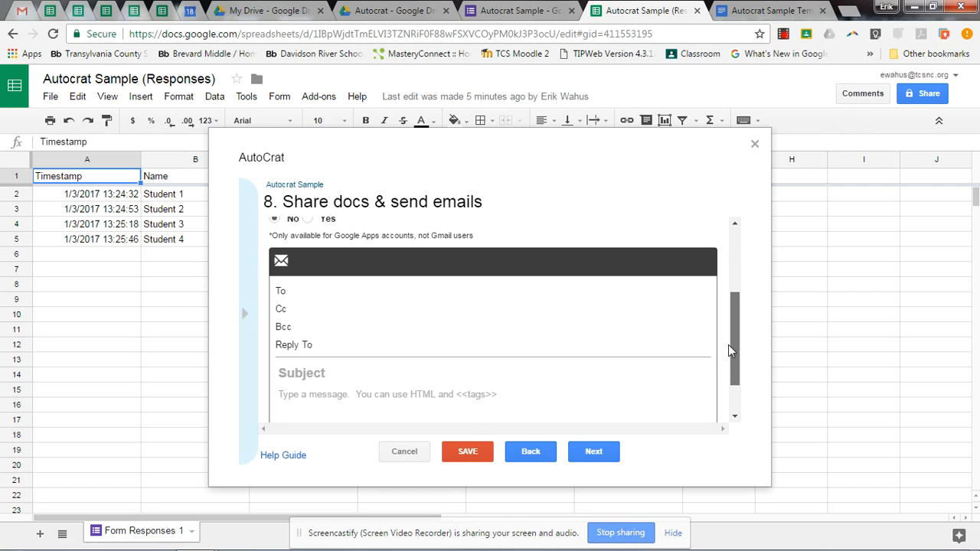
pyautogui.moveTo(728, 345); pyautogui.dragTo(704, 257)
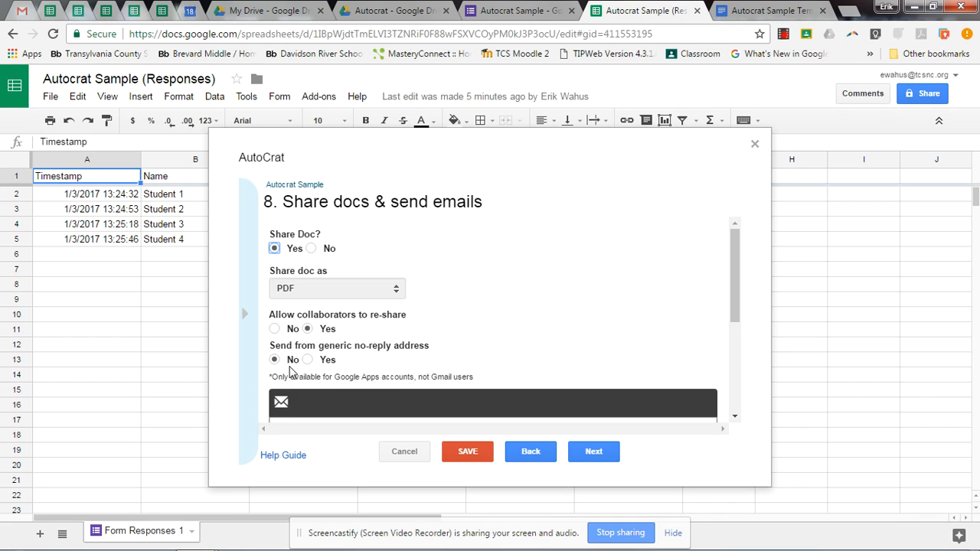
pyautogui.click(311, 249)
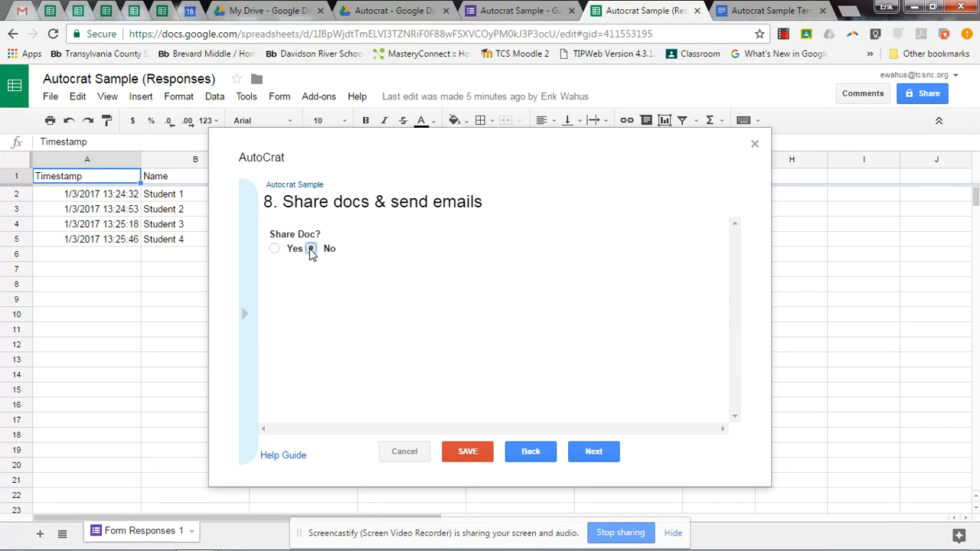
pyautogui.click(615, 455)
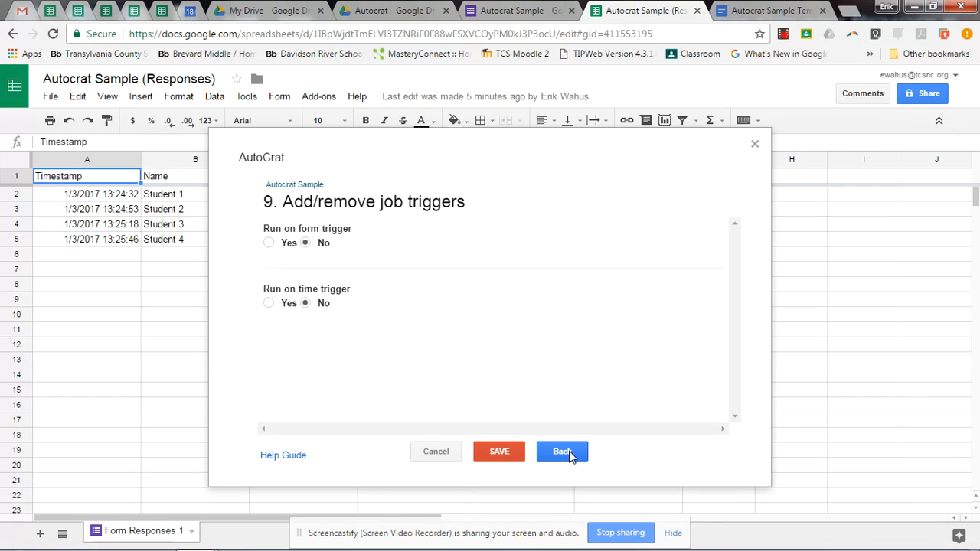
# Step: Save the Autocrat Sample job without form or time triggers and run its merge on the form responses
pyautogui.click(505, 458)
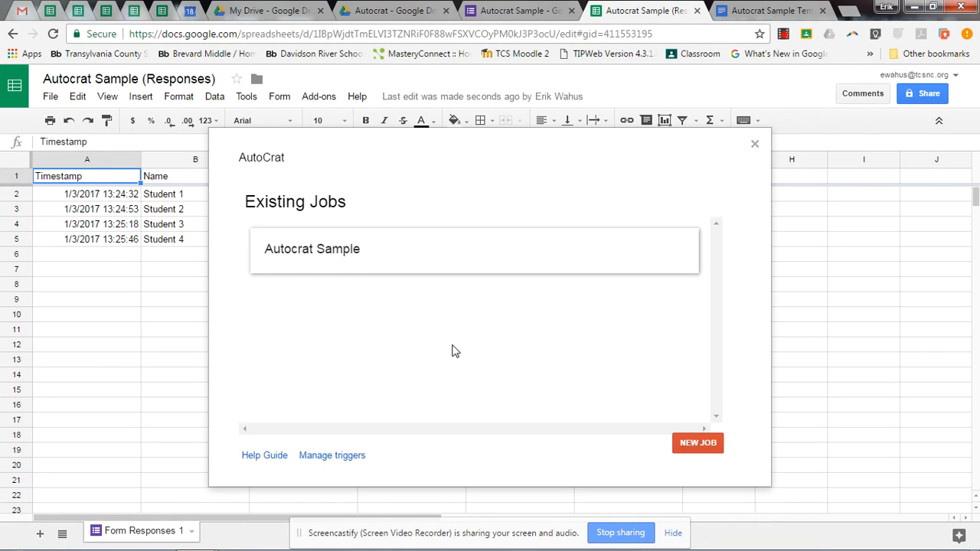
pyautogui.moveTo(455, 242)
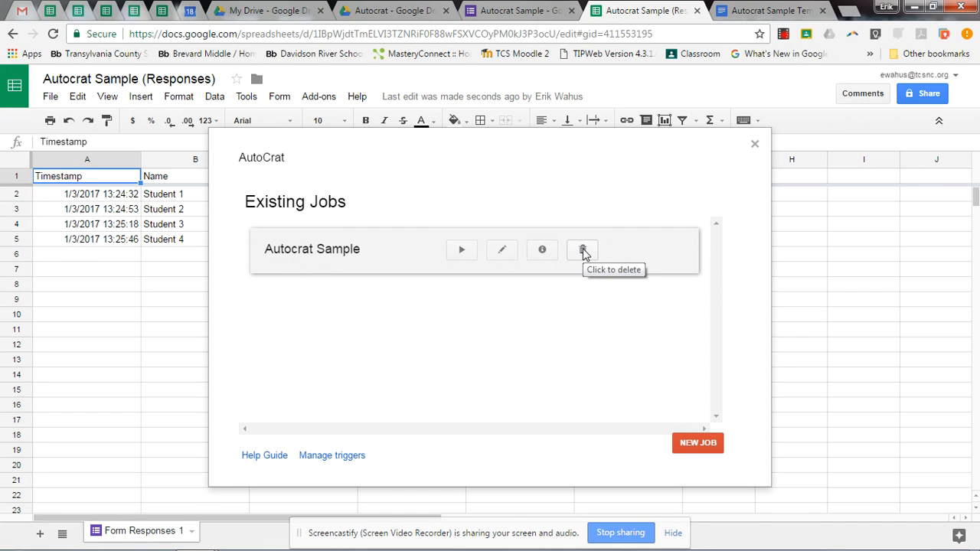
pyautogui.click(461, 253)
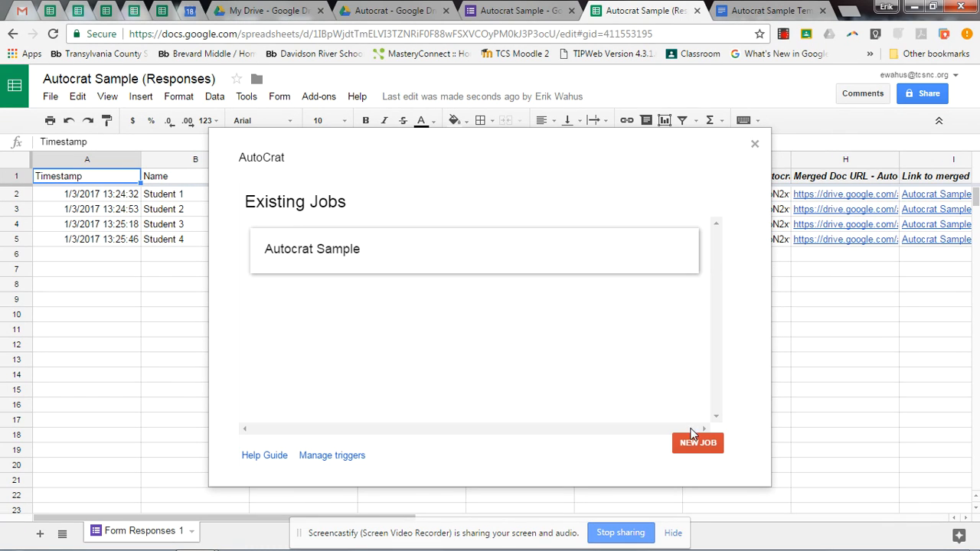
pyautogui.click(755, 143)
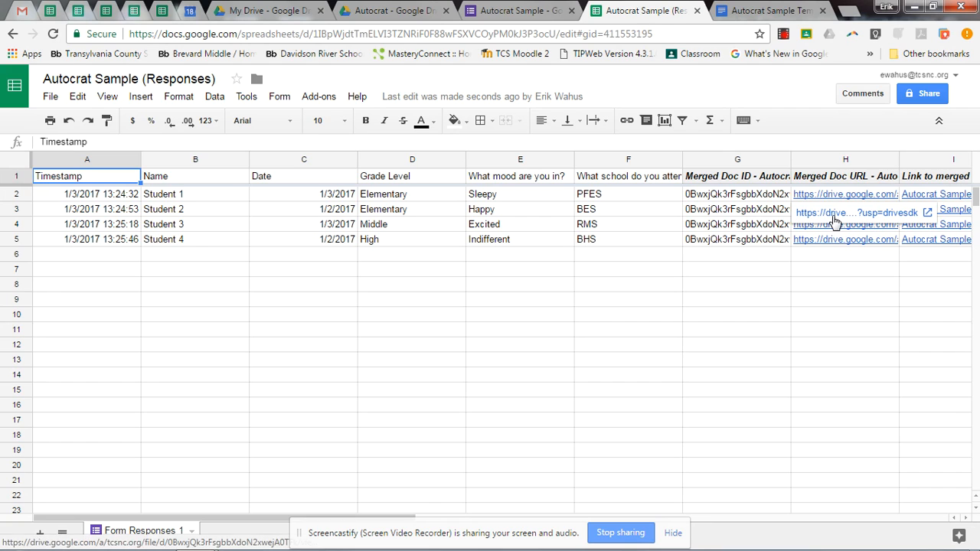
# Step: Open the merged document link in the Student 1 row, look through the PDF's pages and return to the responses spreadsheet
pyautogui.click(836, 214)
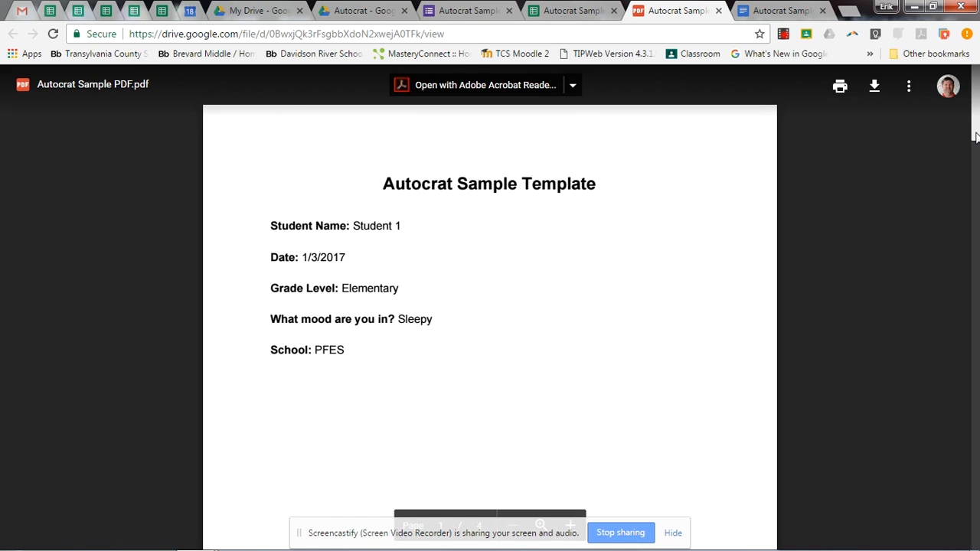
pyautogui.moveTo(975, 136); pyautogui.dragTo(928, 115)
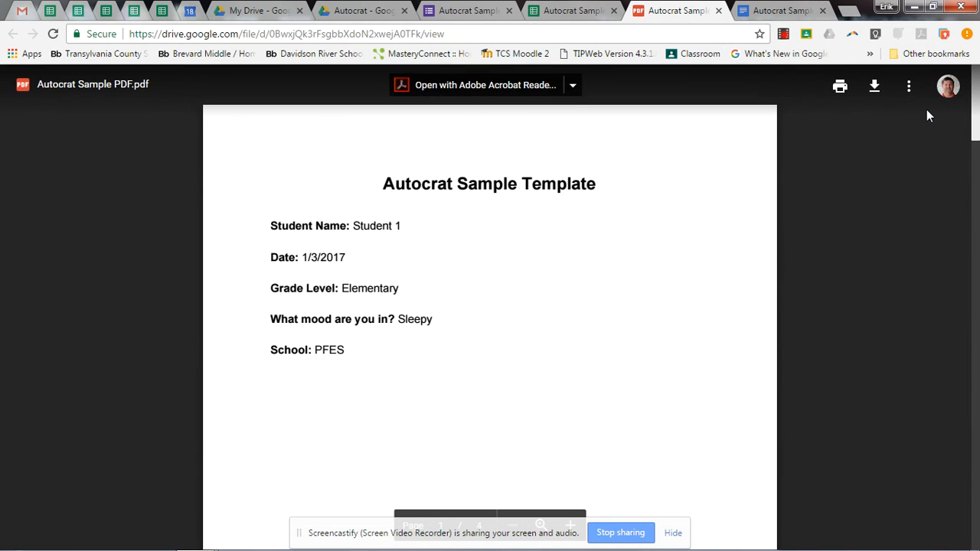
pyautogui.click(547, 12)
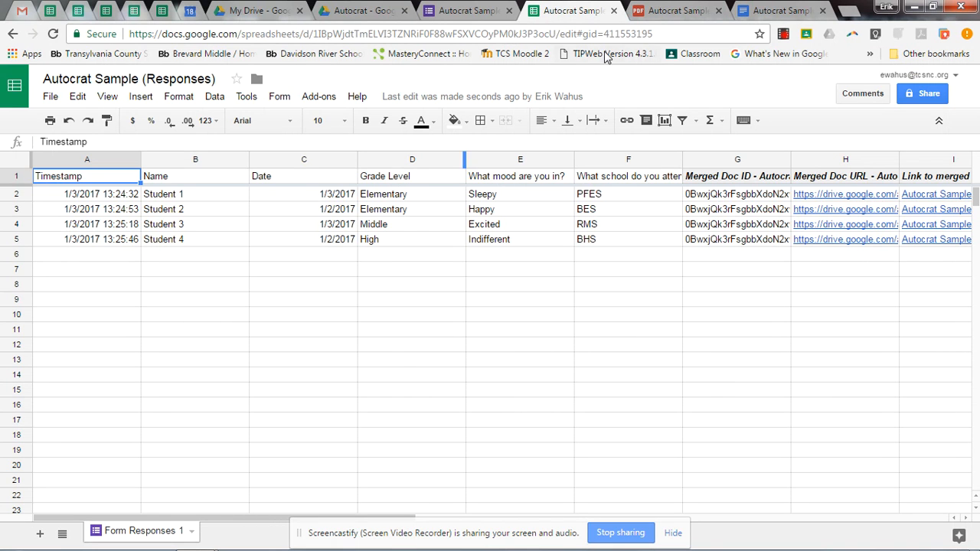